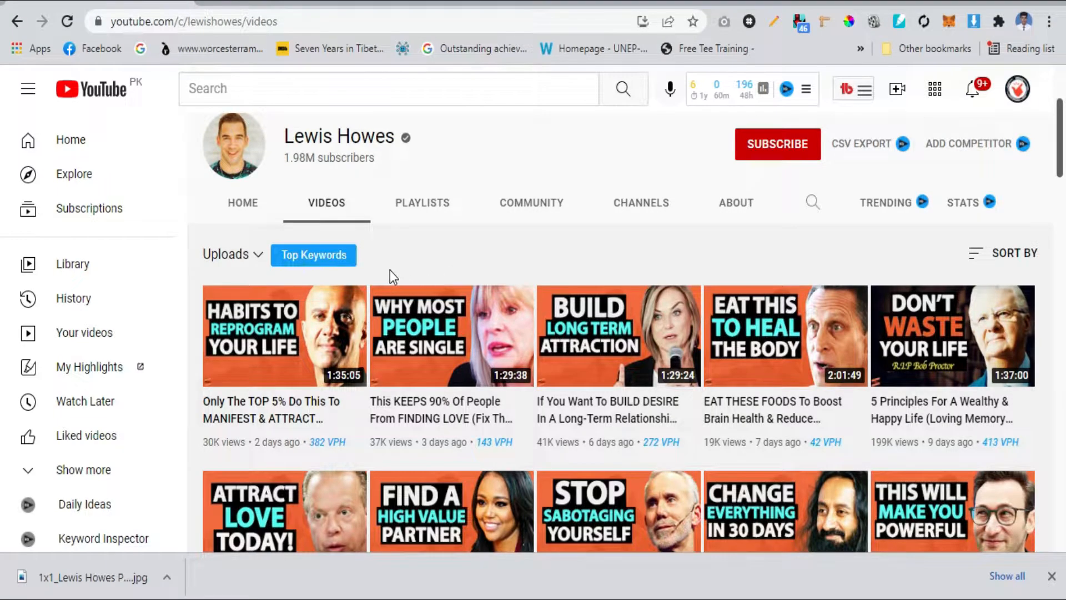
# Copy the link of the first "Habits to Reprogram Your Life" video and paste it into the video link field on youtubethumbnaildownloader.com
pyautogui.rightClick(296, 323)
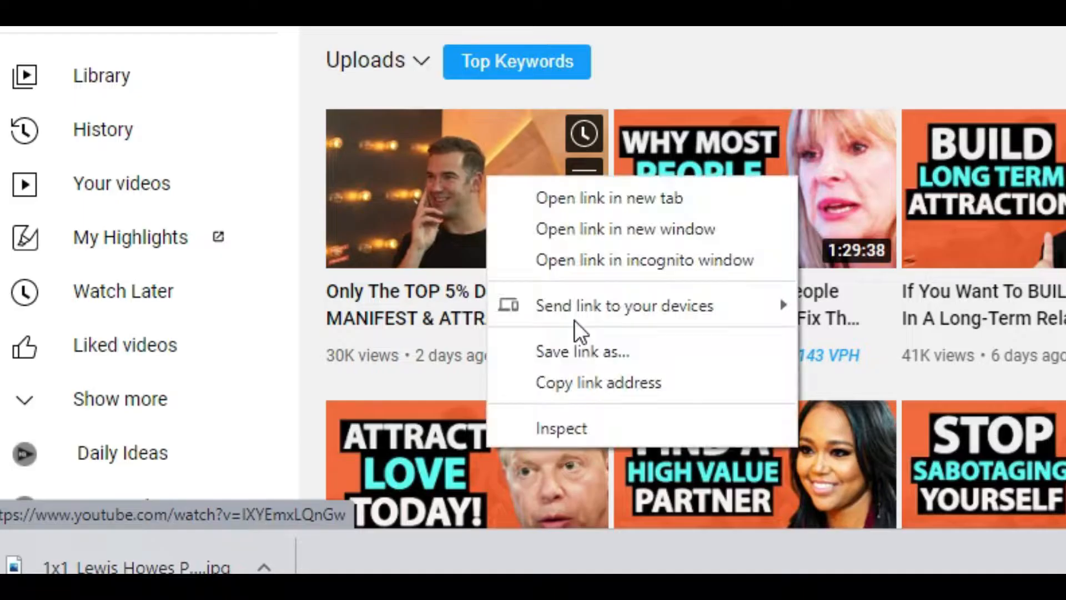
pyautogui.click(592, 378)
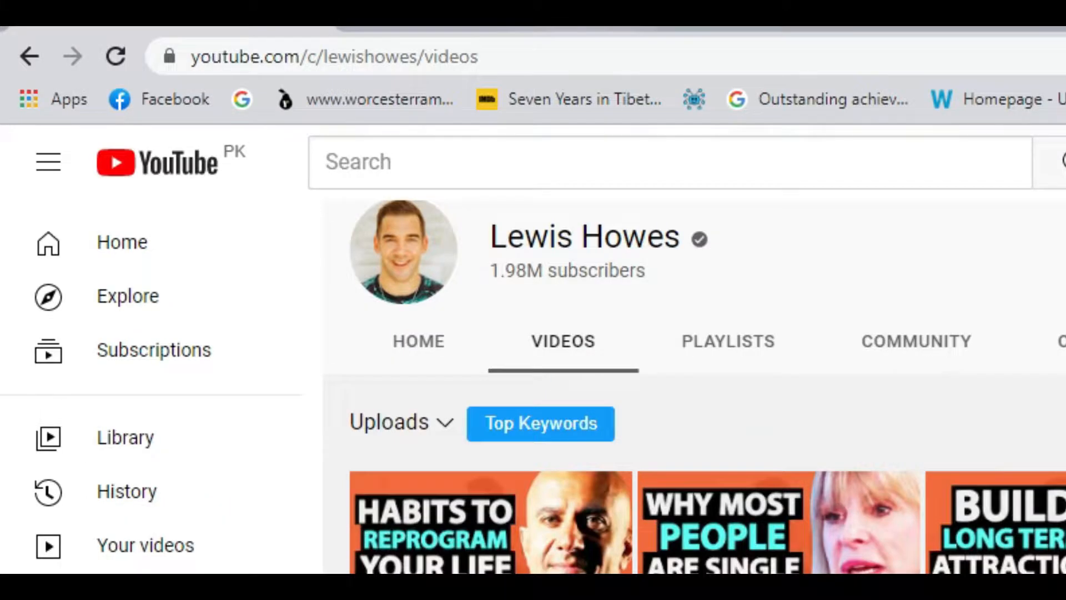
pyautogui.click(537, 27)
pyautogui.click(418, 307)
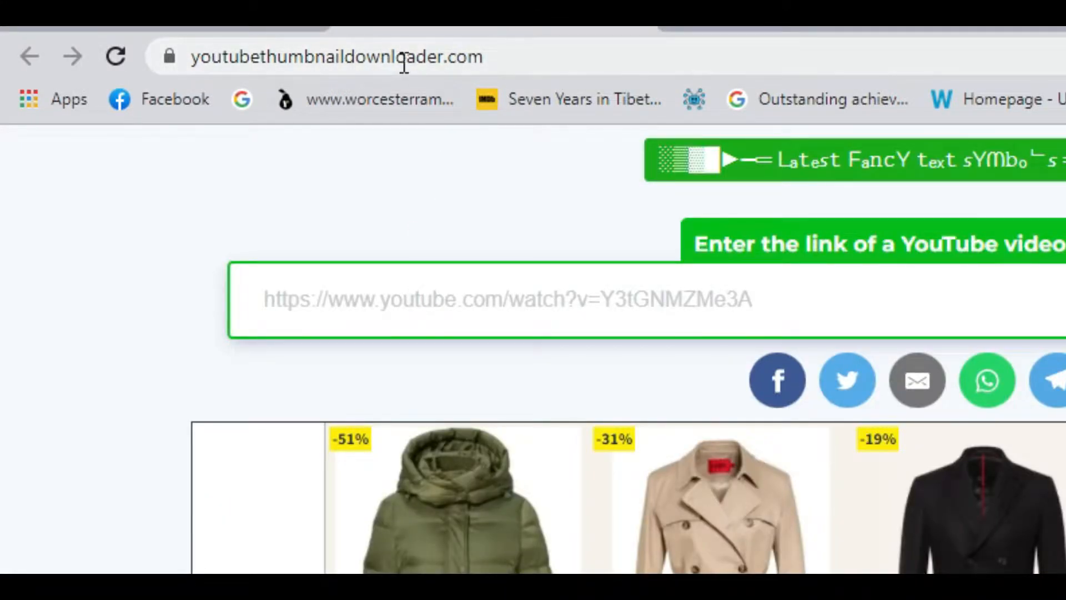
pyautogui.rightClick(431, 300)
pyautogui.click(304, 313)
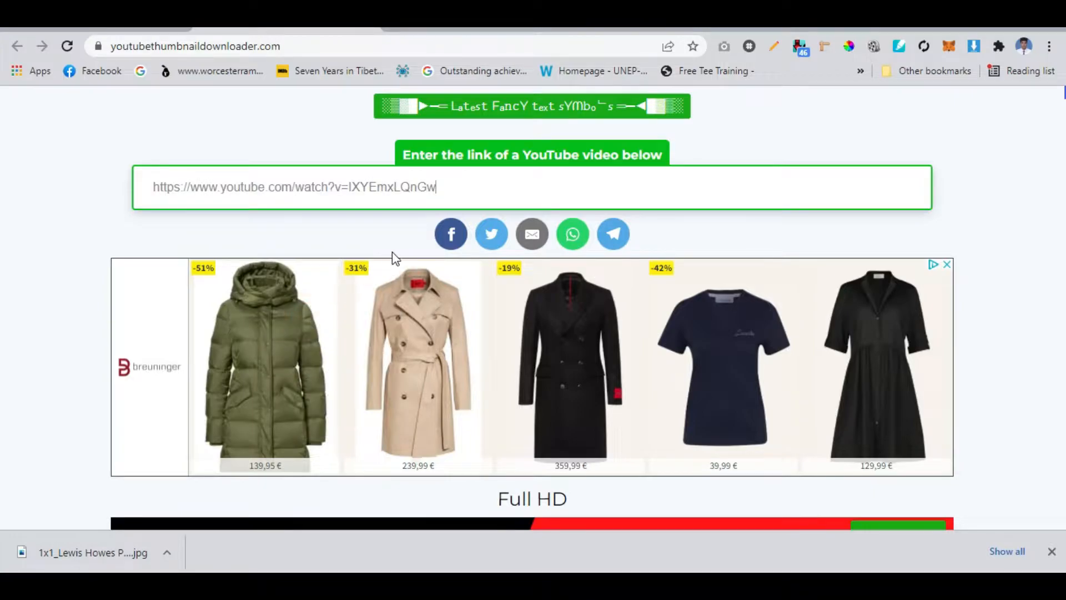
# Save the Full HD version of the video's thumbnail as an image file
pyautogui.scroll(-6, 518, 246)
pyautogui.scroll(-1, 518, 246)
pyautogui.rightClick(520, 218)
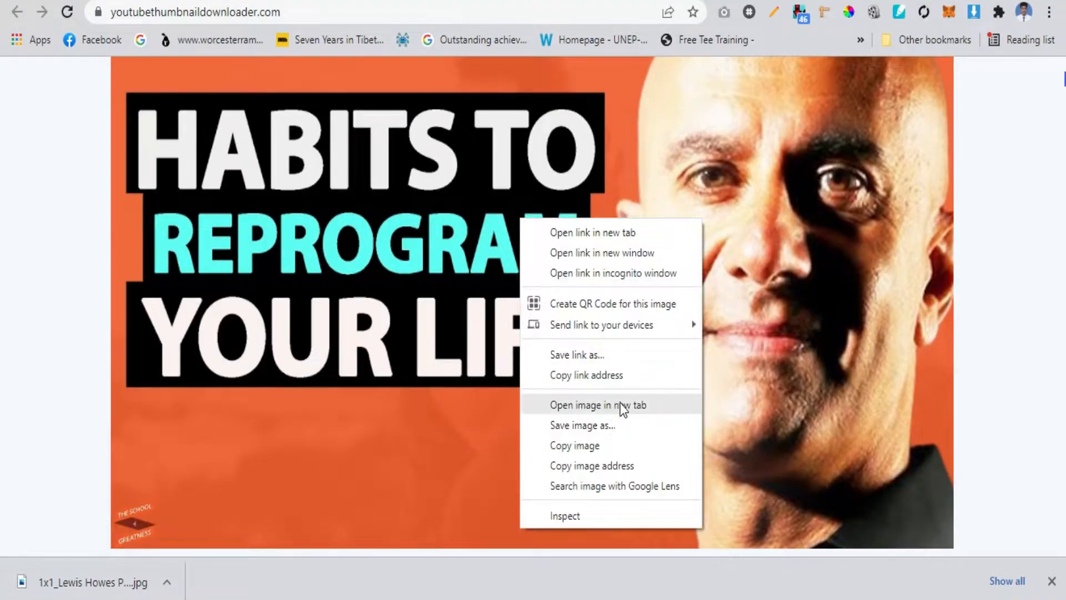
pyautogui.click(611, 425)
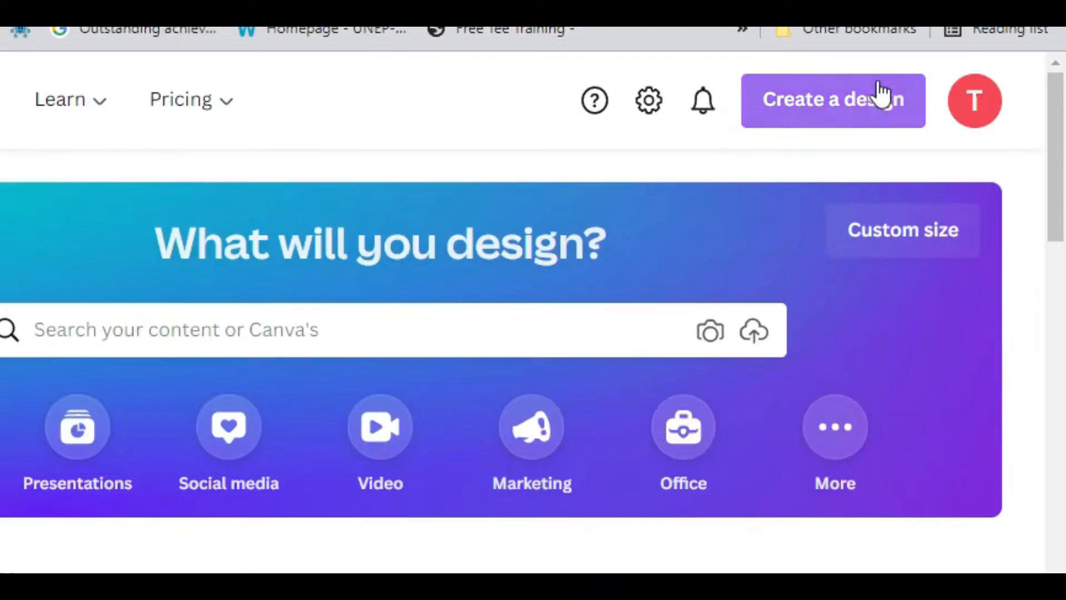
# Switch to Canva, create a YouTube Thumbnail design (1280 × 720 px) and add a second page
pyautogui.click(864, 106)
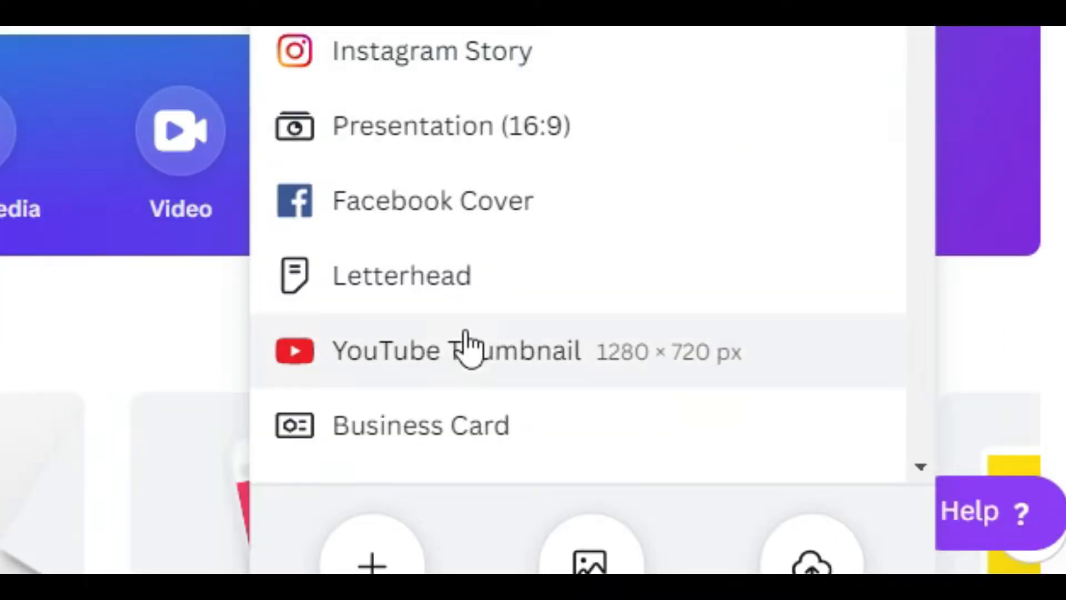
pyautogui.click(476, 361)
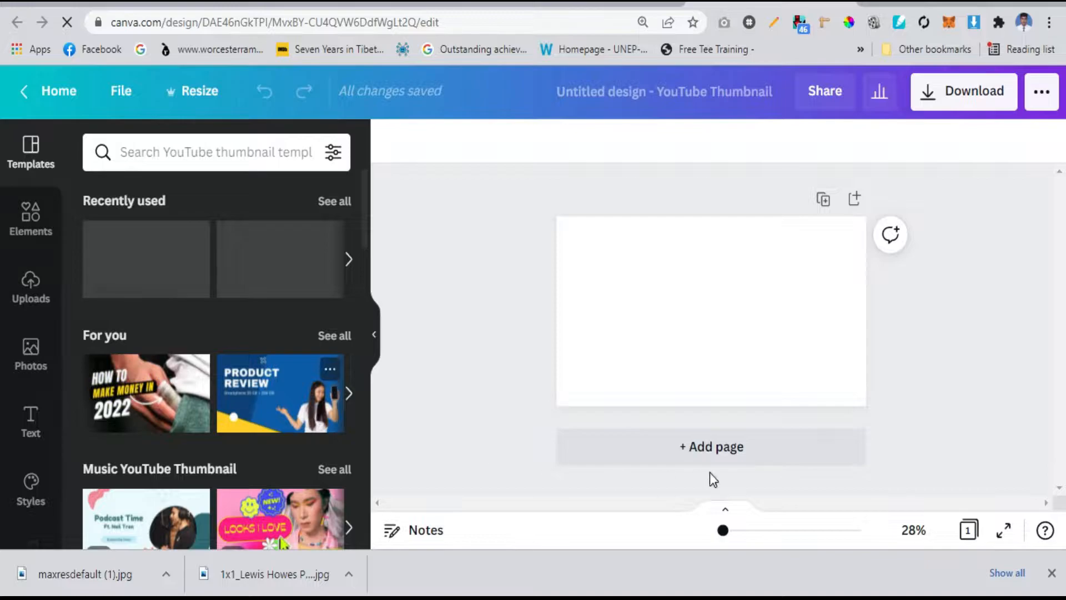
pyautogui.click(712, 454)
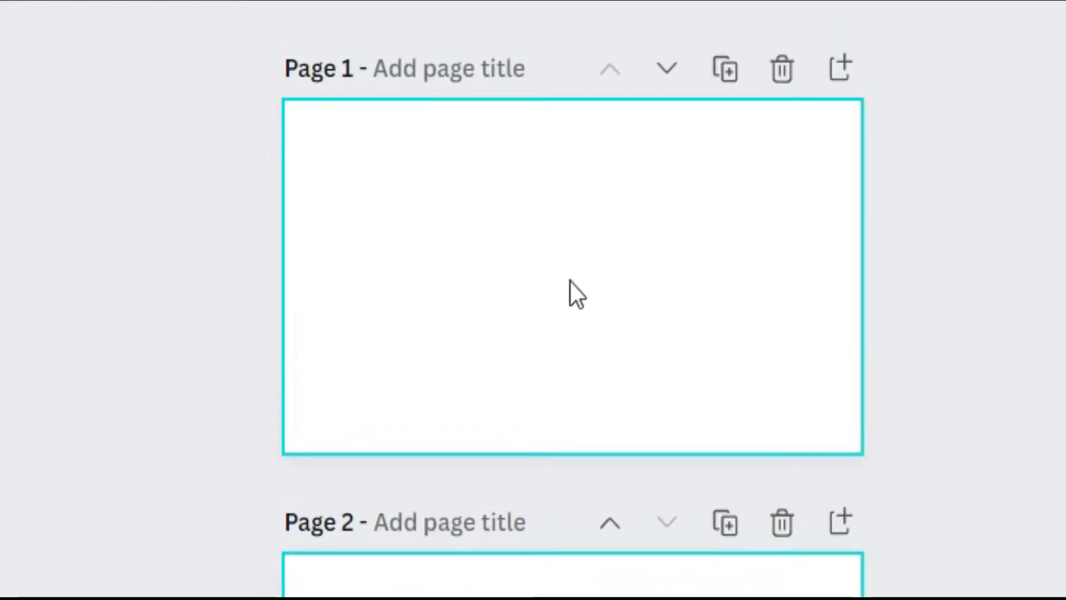
# Upload the downloaded maxresdefault (1).jpg thumbnail and the Lewis Howes portrait JPG to the design's uploads
pyautogui.scroll(-8, 568, 295)
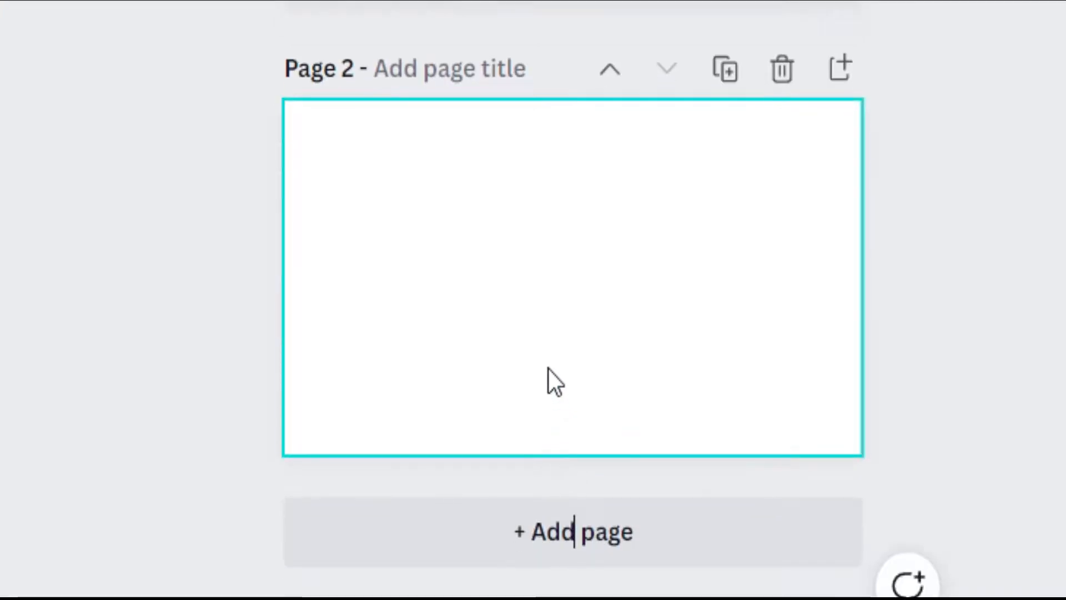
pyautogui.scroll(3, 549, 369)
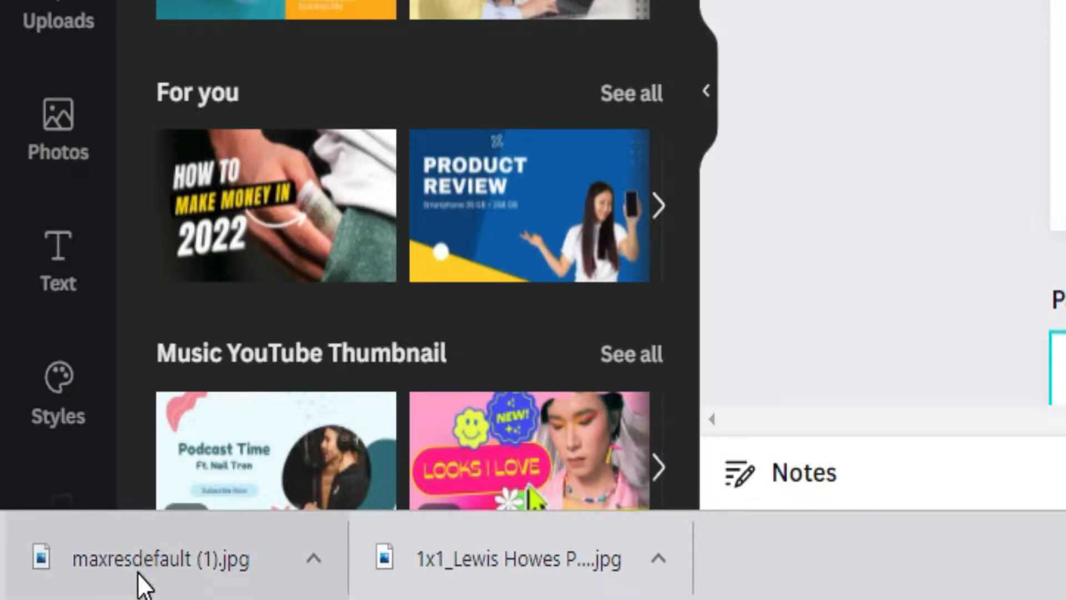
pyautogui.moveTo(136, 572); pyautogui.dragTo(298, 145)
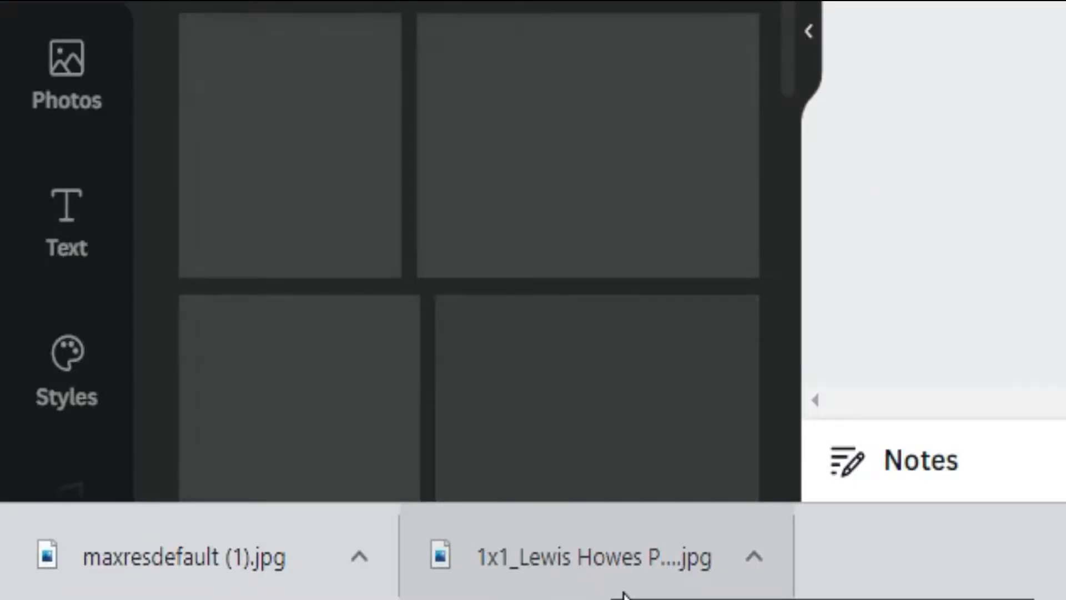
pyautogui.moveTo(593, 589); pyautogui.dragTo(604, 151)
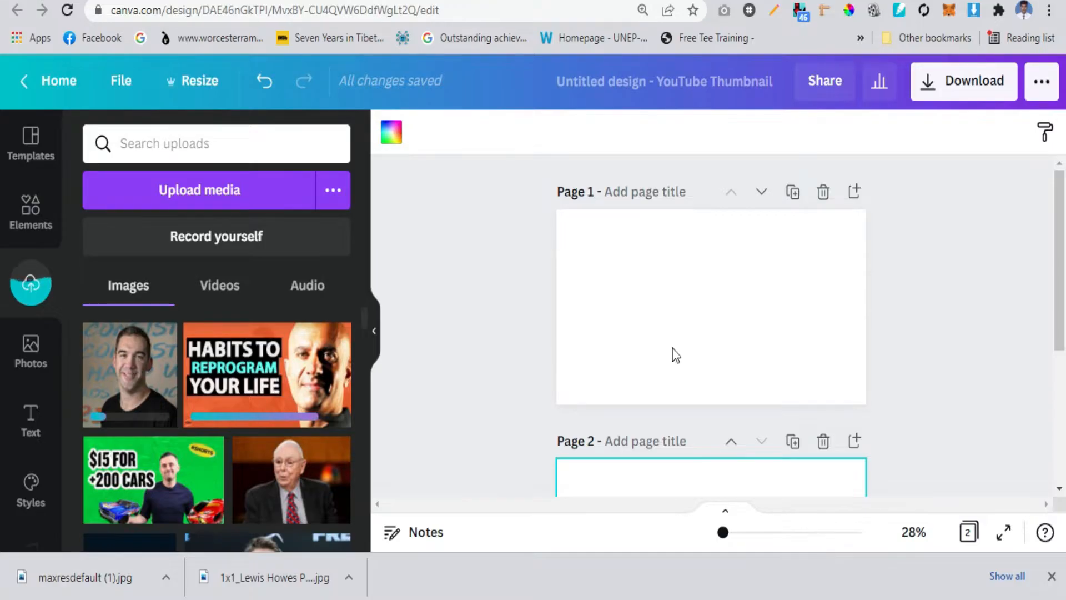
# Insert the uploaded "Habits to Reprogram Your Life" thumbnail on page 1 and set it as the page background
pyautogui.click(237, 352)
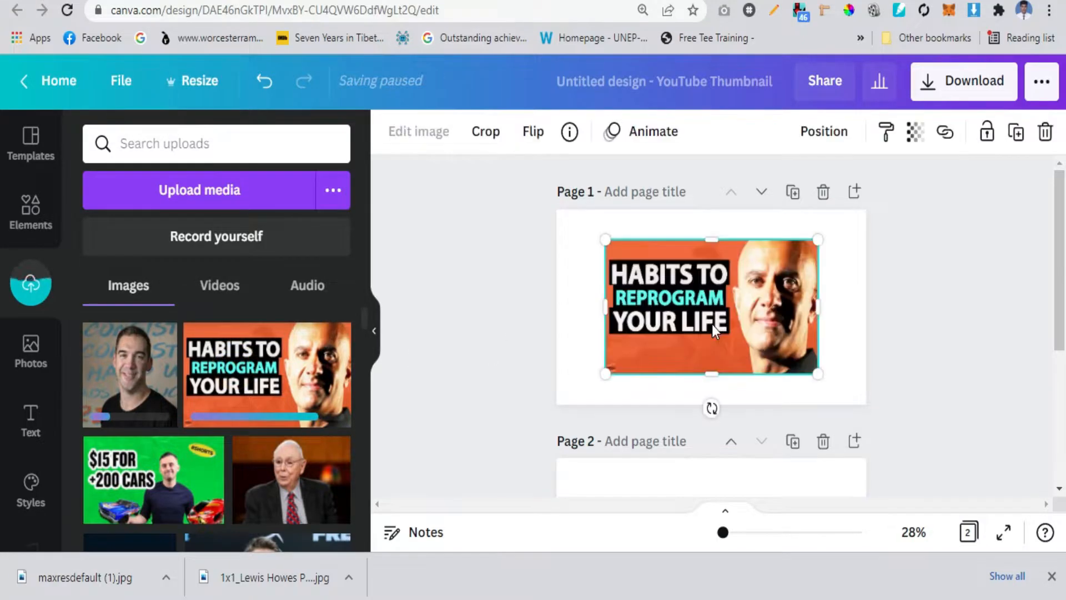
pyautogui.rightClick(712, 324)
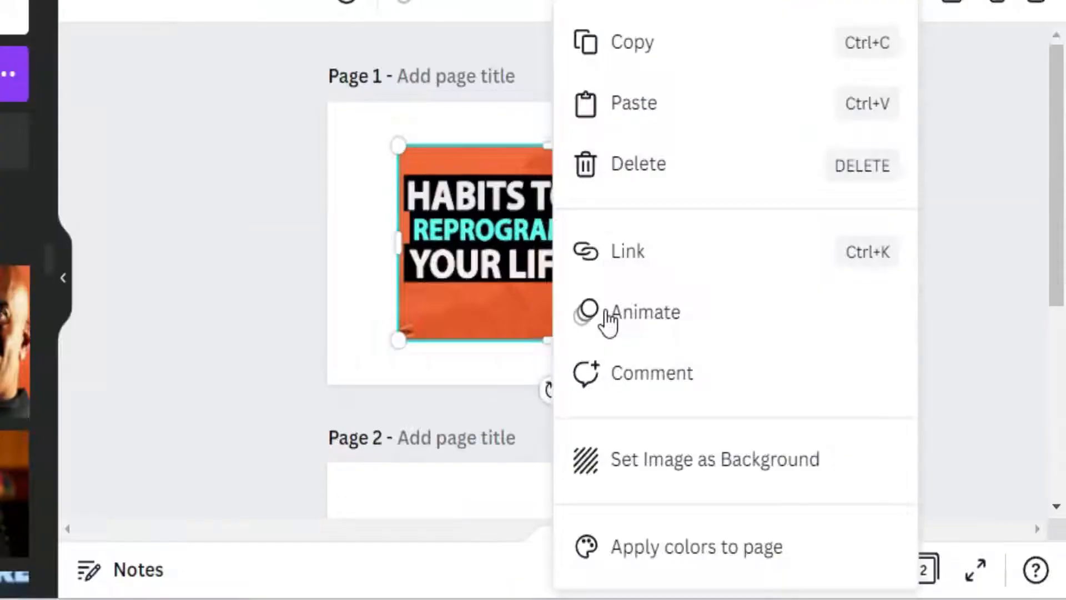
pyautogui.click(644, 460)
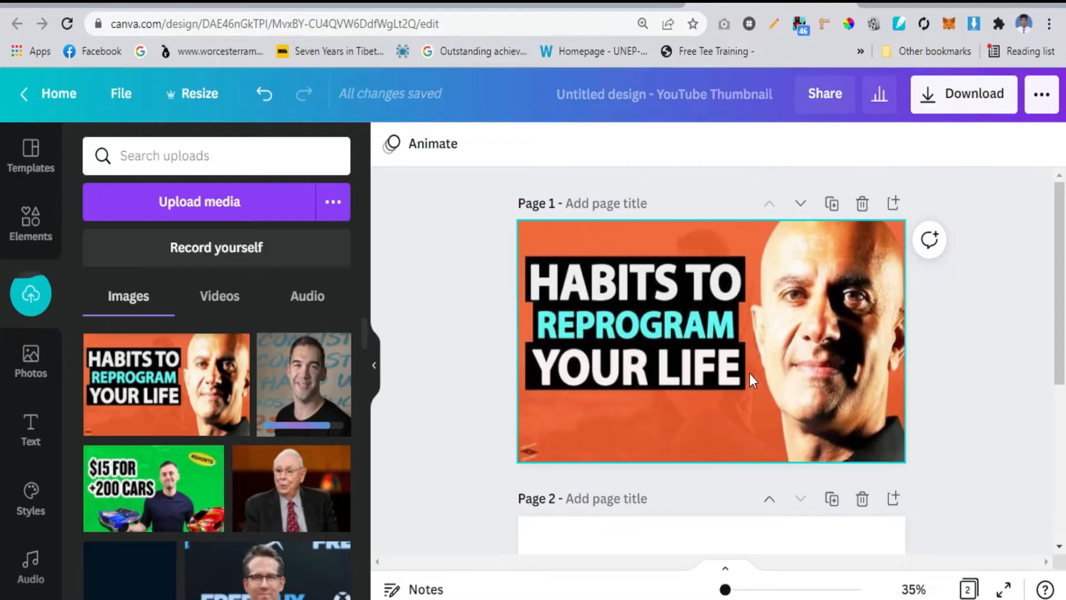
# Fill the background of page 2 with the orange sampled from the reference thumbnail on page 1
pyautogui.scroll(-3, 746, 395)
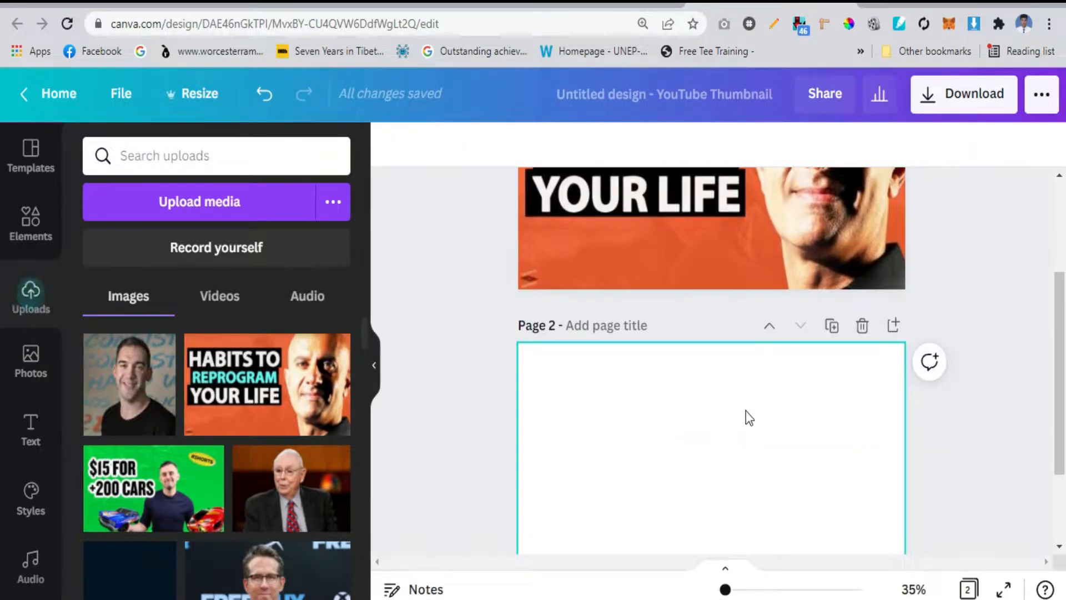
pyautogui.click(665, 462)
pyautogui.click(391, 147)
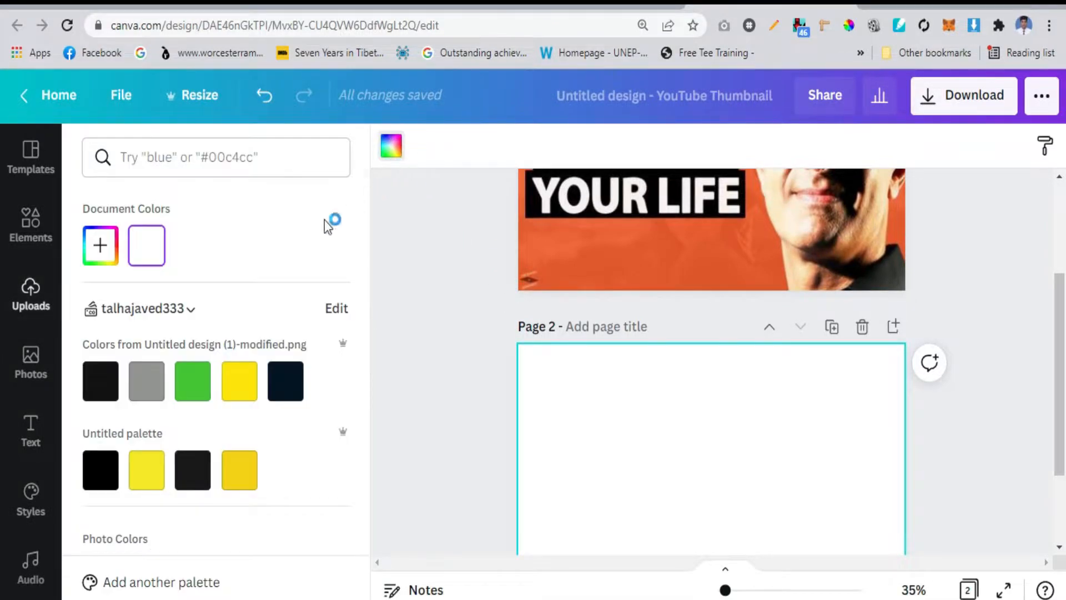
pyautogui.click(105, 260)
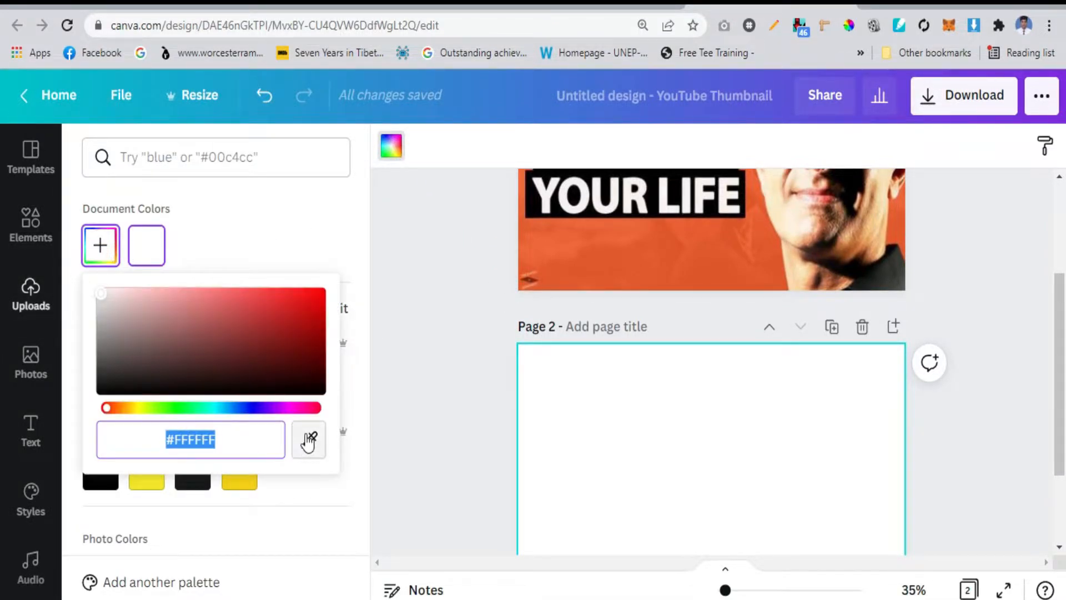
pyautogui.click(605, 435)
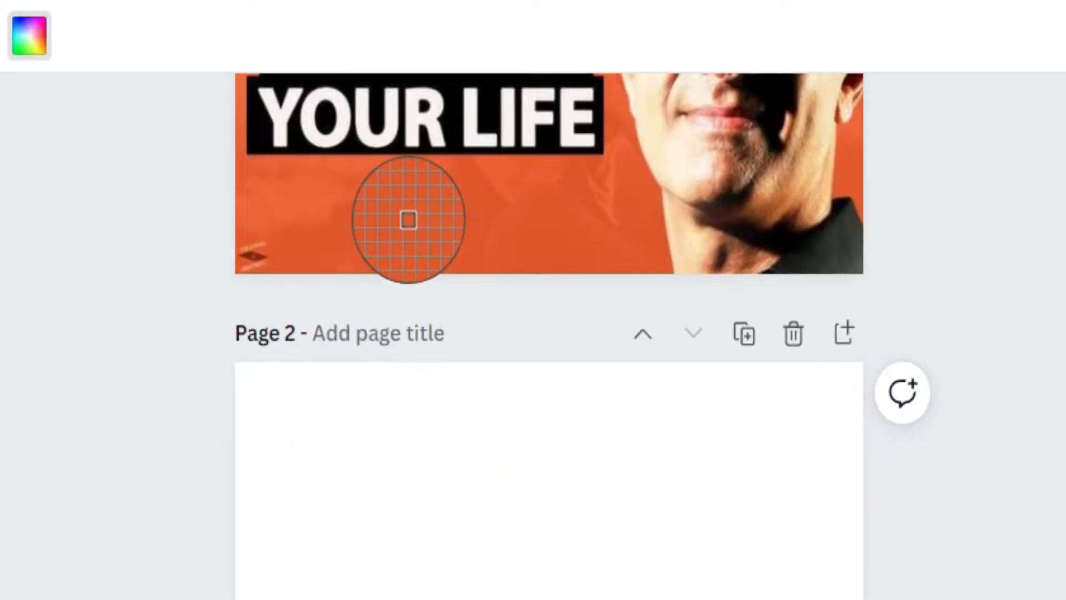
pyautogui.click(409, 220)
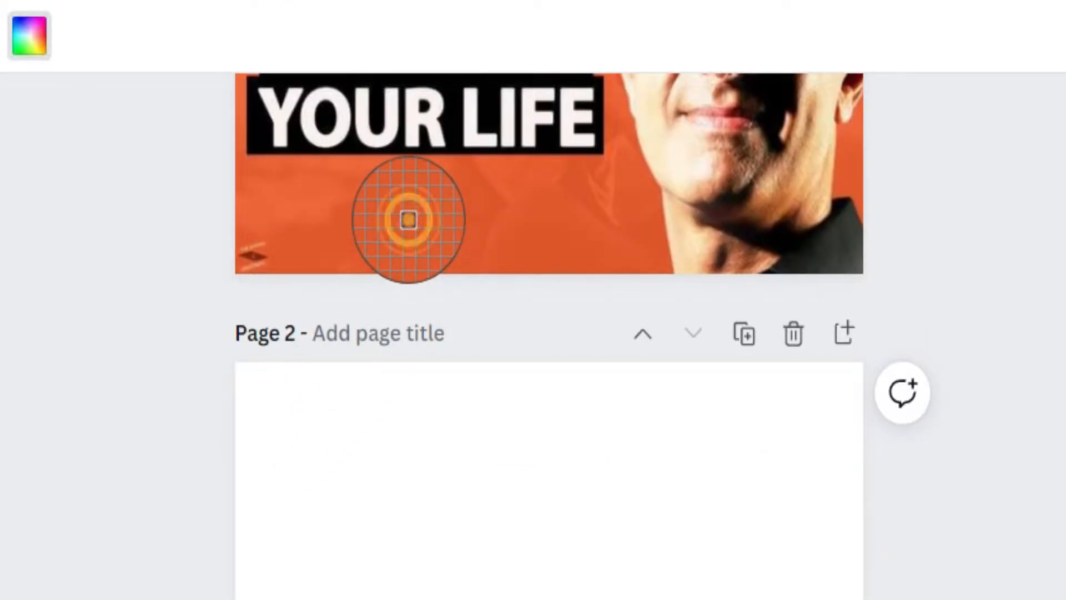
pyautogui.scroll(-3, 424, 392)
pyautogui.scroll(5, 667, 479)
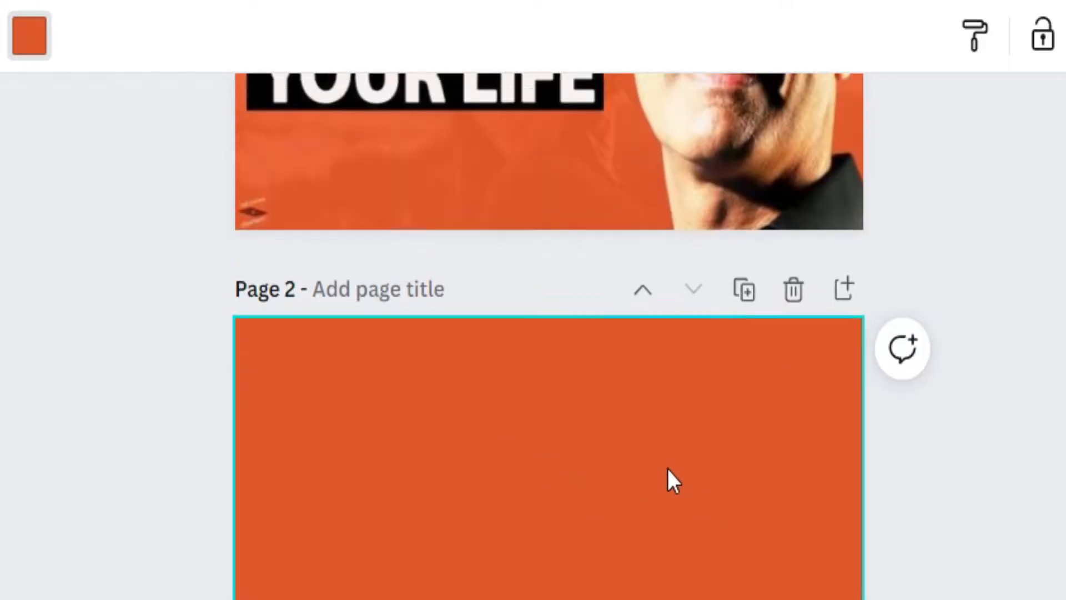
# Place the uploaded portrait on page 2 and remove its background with BG Remover
pyautogui.scroll(-3, 660, 542)
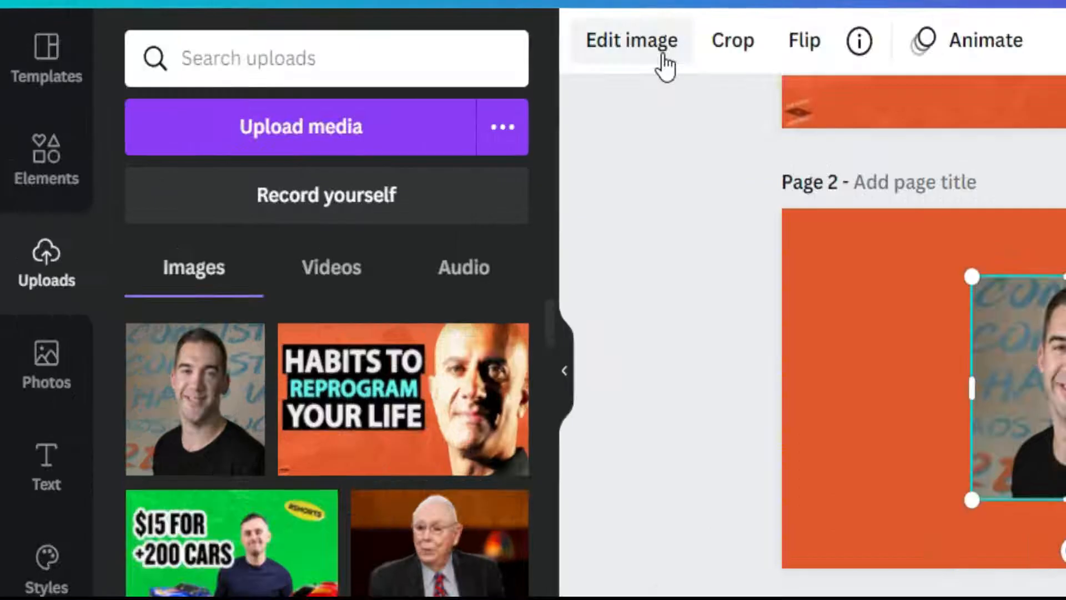
pyautogui.click(431, 153)
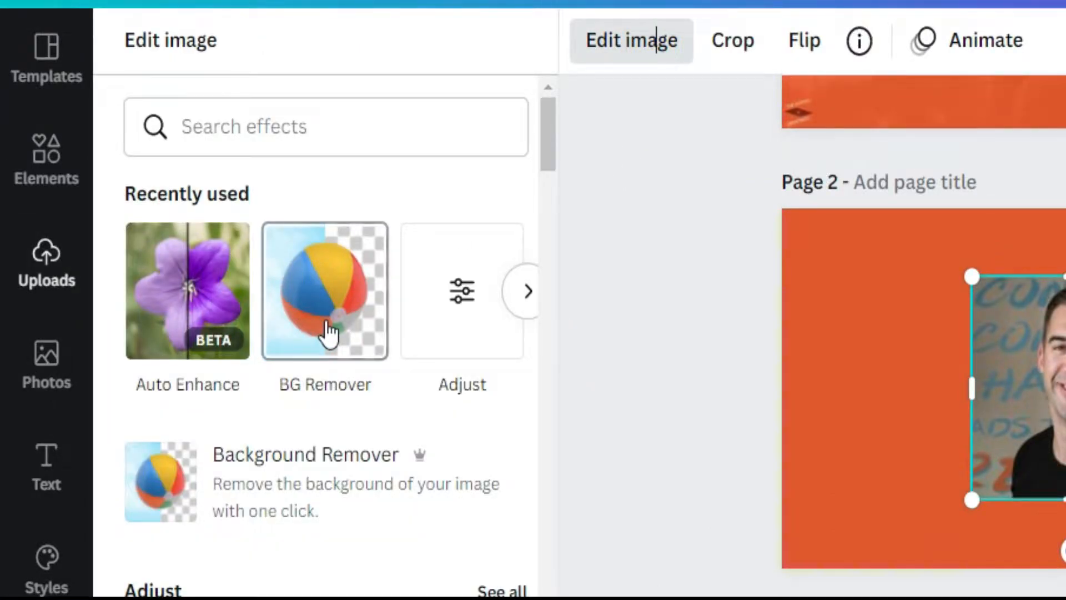
pyautogui.click(328, 332)
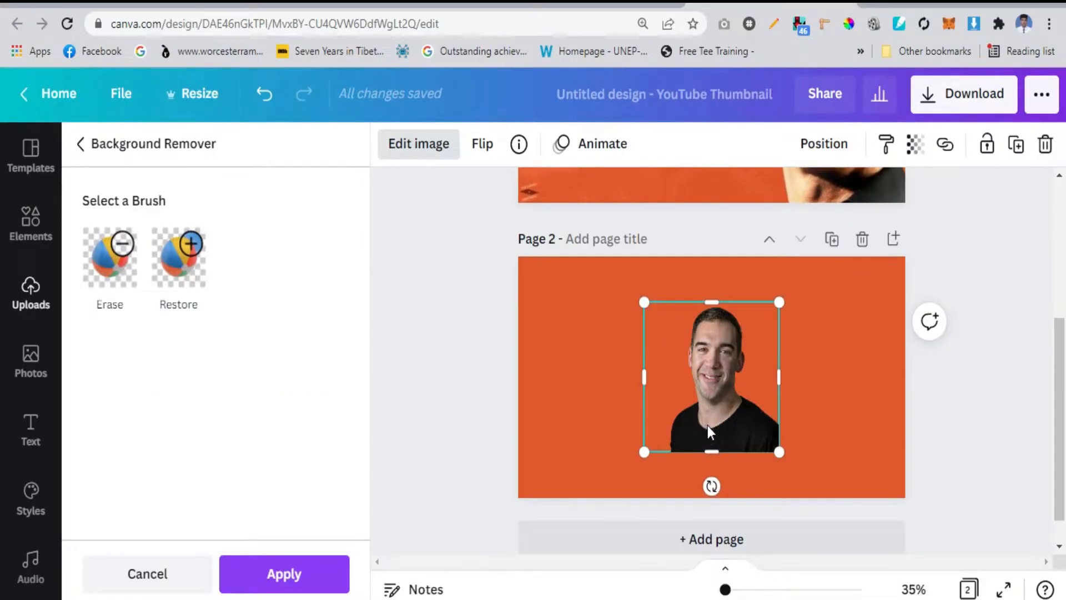
# Move the portrait cutout to the right side of page 2 and enlarge it beyond the page edges, matching the face on page 1
pyautogui.moveTo(741, 427); pyautogui.dragTo(864, 477)
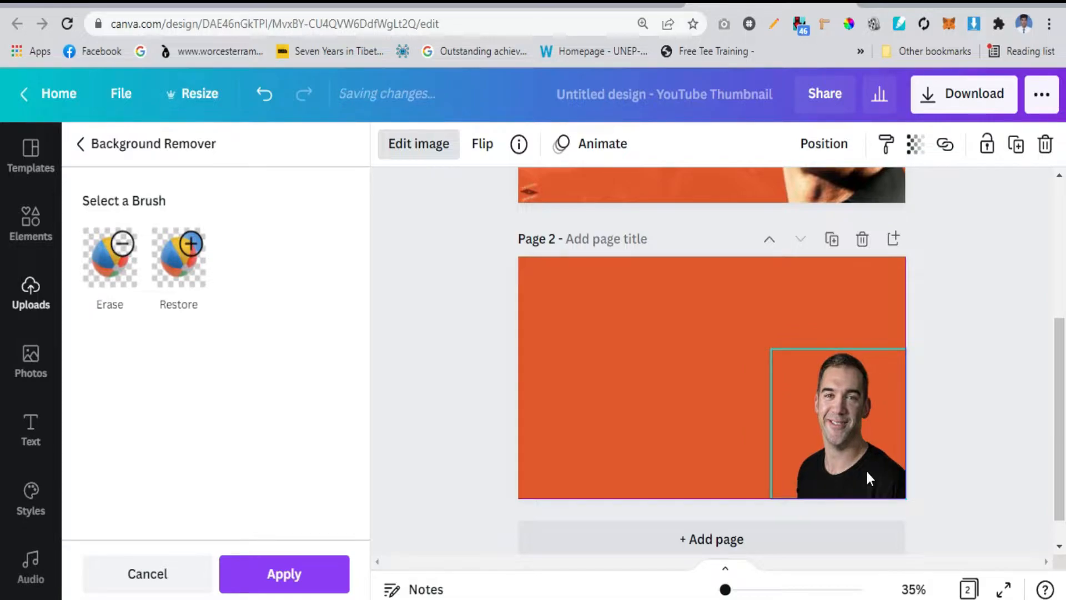
pyautogui.moveTo(755, 317); pyautogui.dragTo(721, 238)
pyautogui.scroll(1, 902, 392)
pyautogui.scroll(4, 902, 393)
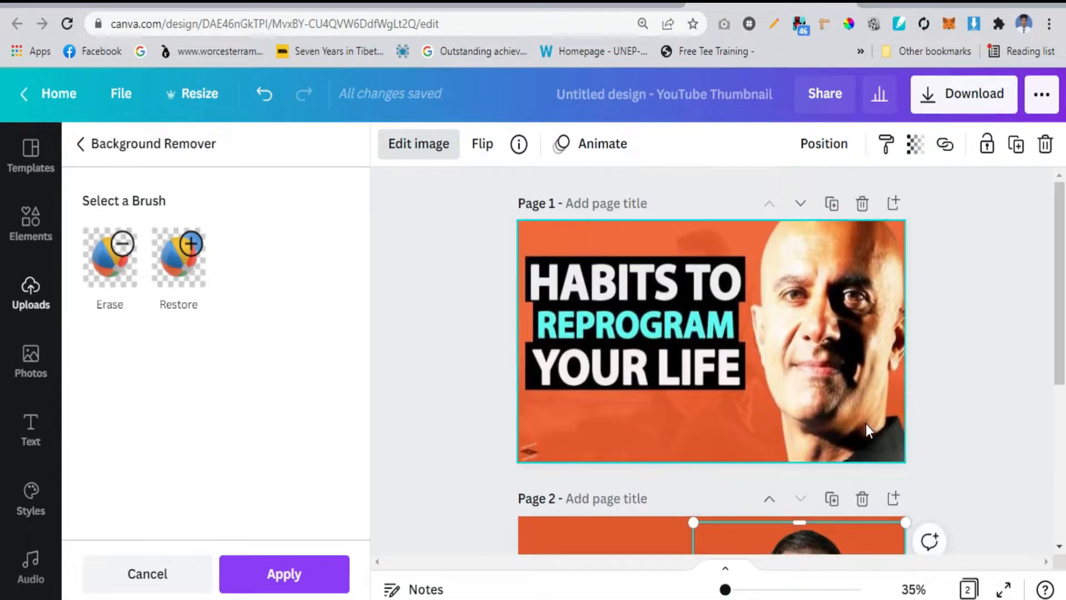
pyautogui.scroll(-5, 838, 378)
pyautogui.moveTo(907, 250); pyautogui.dragTo(938, 238)
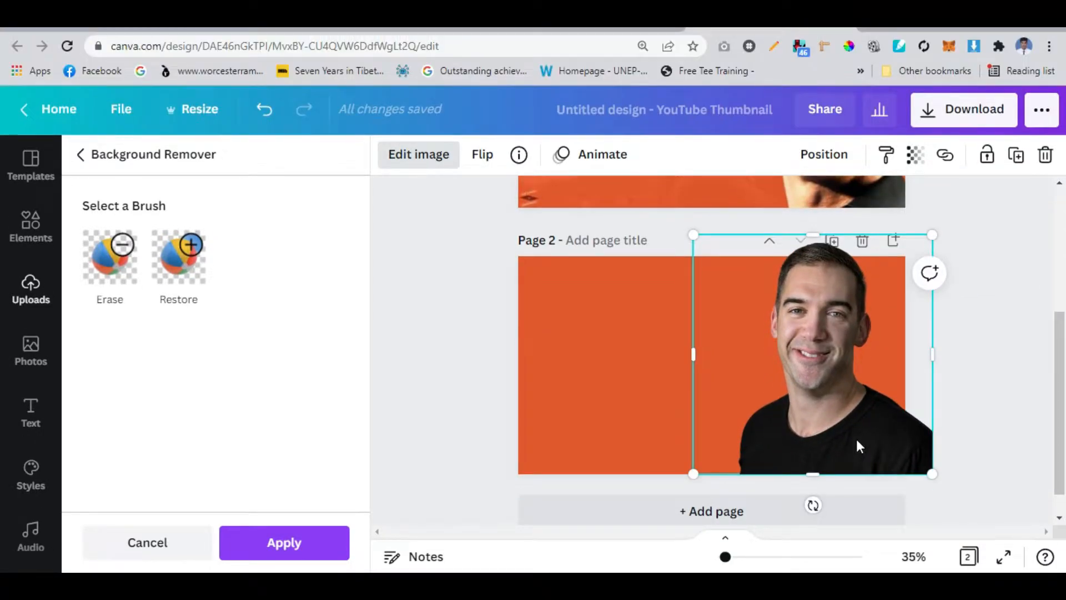
pyautogui.moveTo(933, 479); pyautogui.dragTo(975, 502)
pyautogui.moveTo(902, 447); pyautogui.dragTo(885, 458)
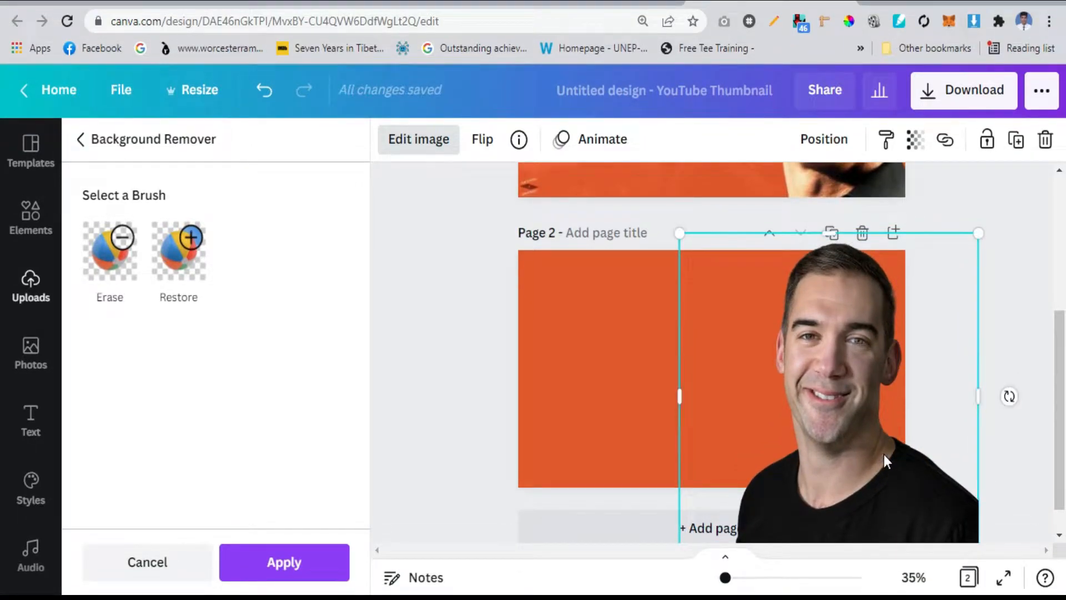
pyautogui.scroll(4, 841, 392)
pyautogui.scroll(-2, 839, 389)
pyautogui.scroll(-1, 842, 382)
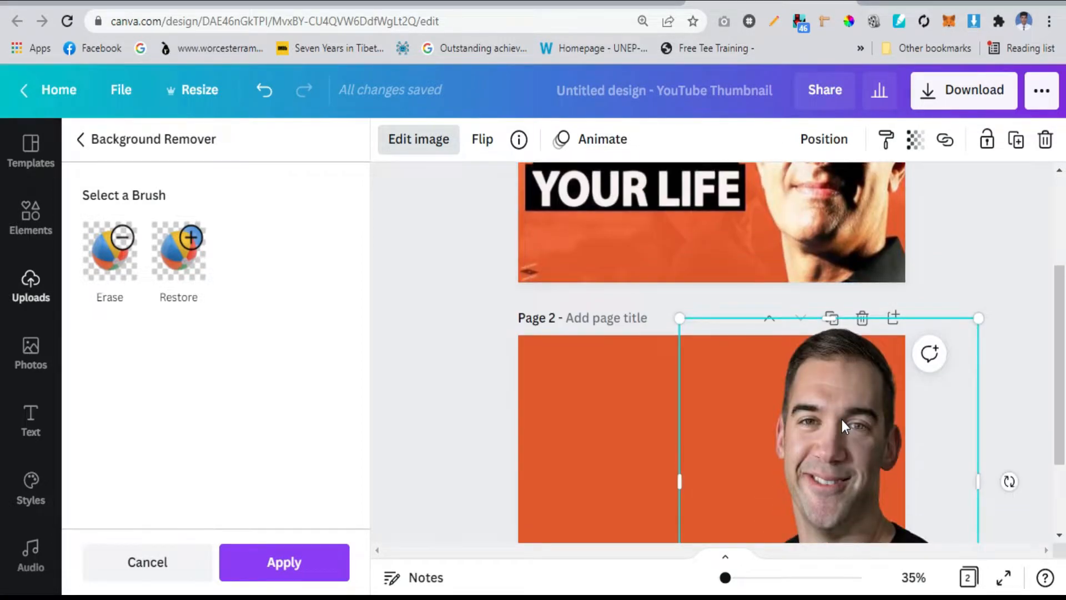
pyautogui.scroll(3, 842, 419)
pyautogui.scroll(-3, 835, 358)
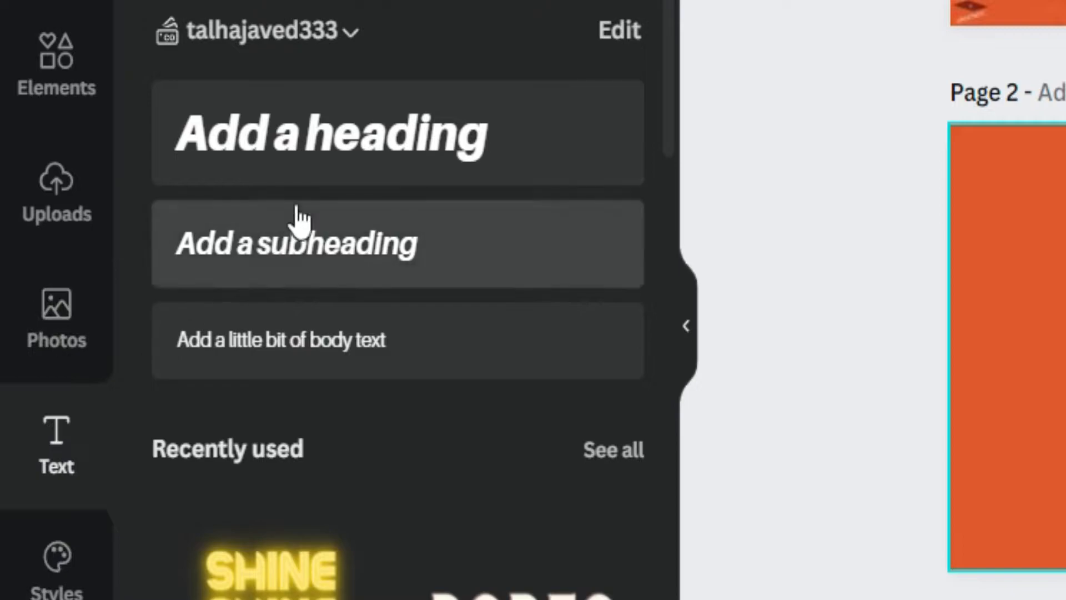
# Add a heading text box to the upper left of page 2 and turn off its italic style, keeping it bold
pyautogui.click(348, 141)
pyautogui.moveTo(657, 379); pyautogui.dragTo(575, 314)
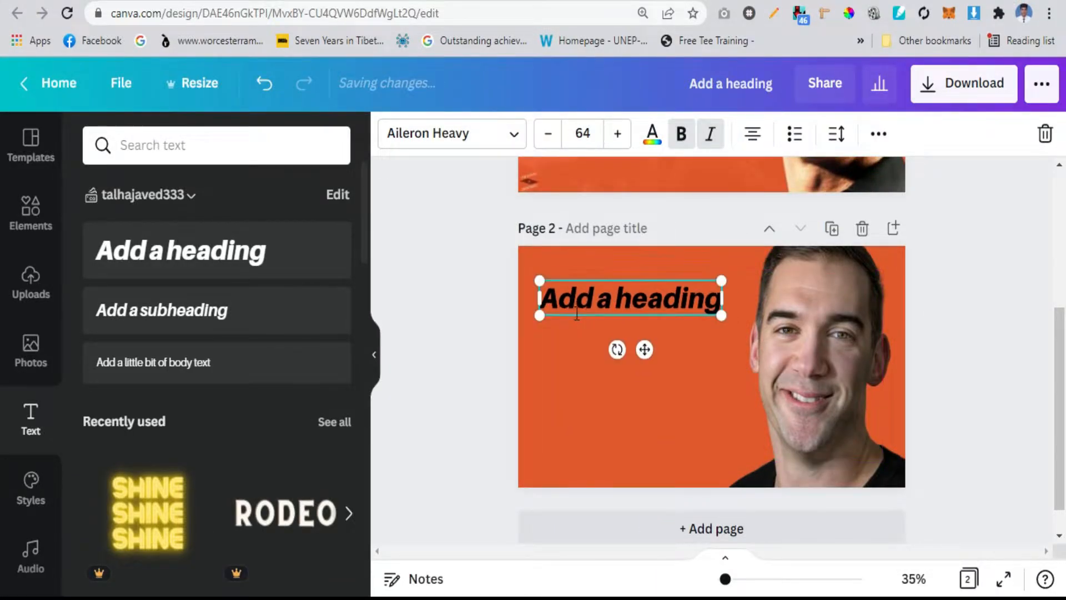
pyautogui.scroll(5, 576, 319)
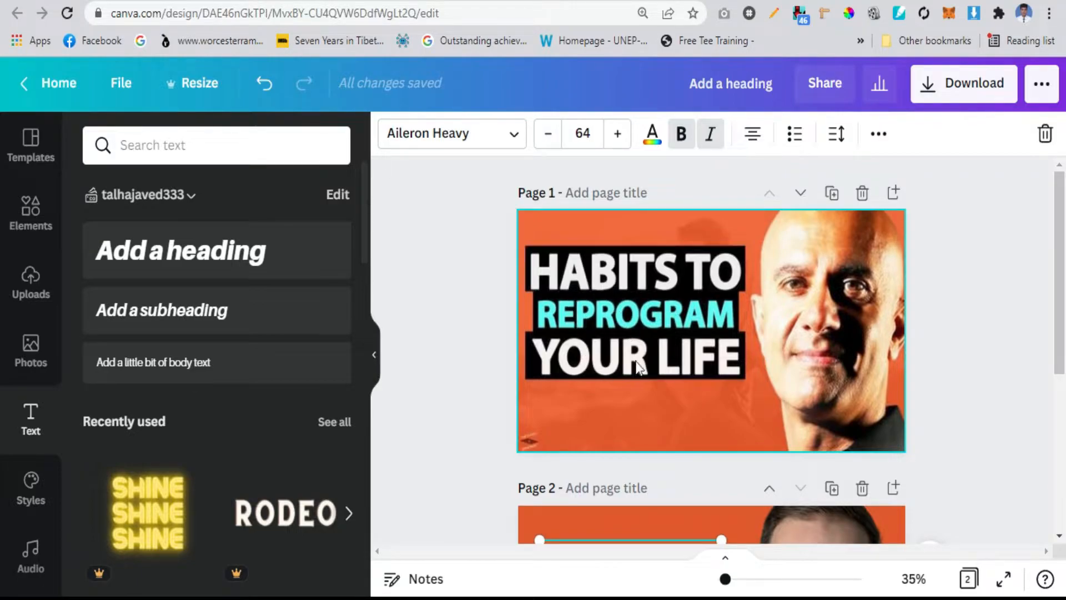
pyautogui.scroll(-3, 649, 406)
pyautogui.click(712, 137)
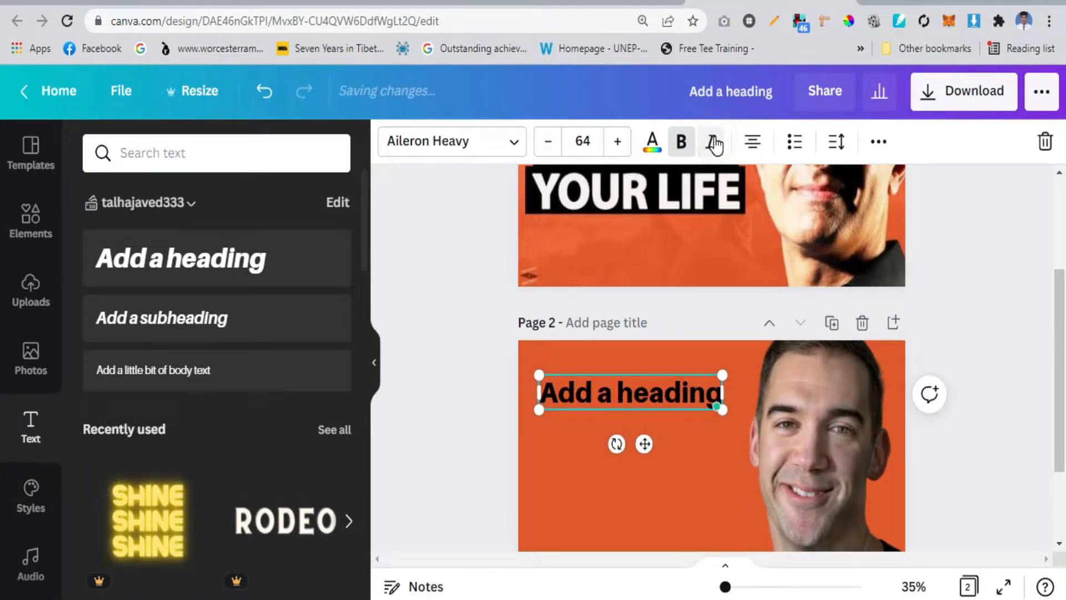
pyautogui.click(683, 145)
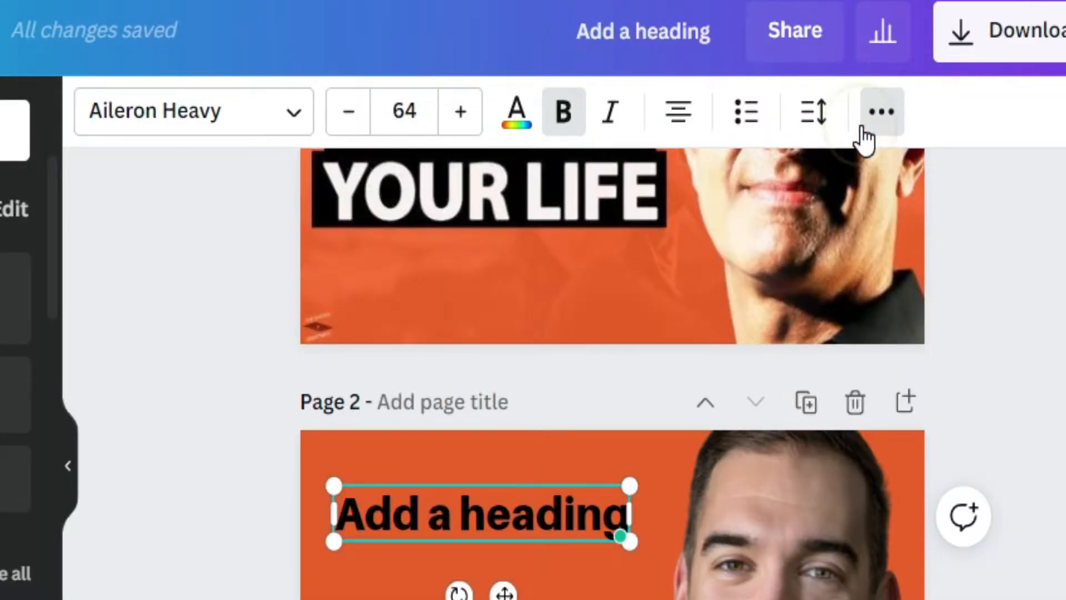
# Turn on uppercase for the heading on page 2 to match the capitals on page 1
pyautogui.click(861, 131)
pyautogui.click(161, 189)
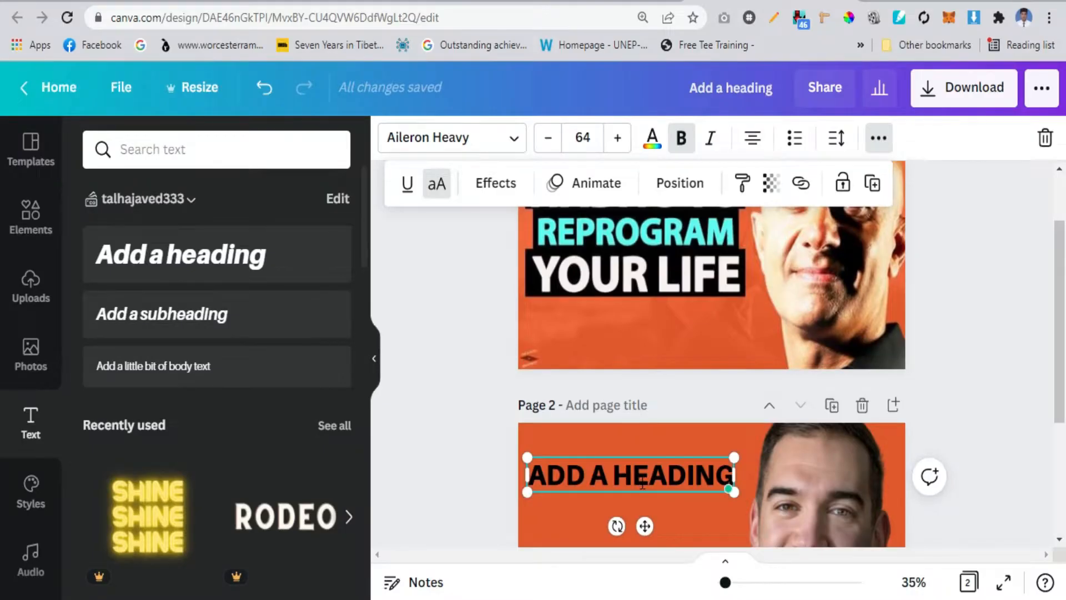
pyautogui.scroll(2, 529, 446)
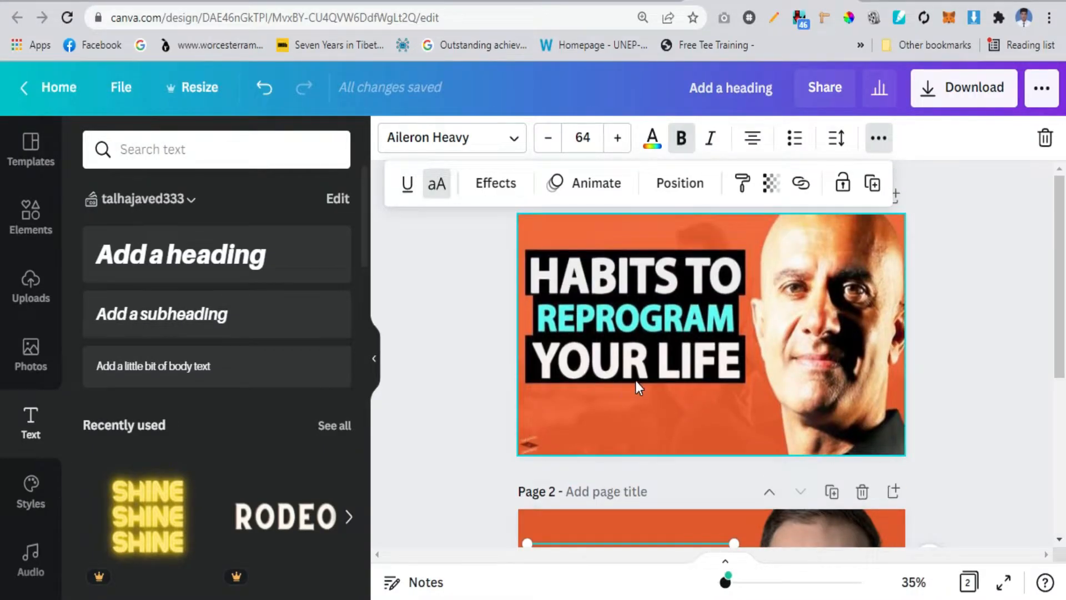
pyautogui.scroll(-2, 554, 341)
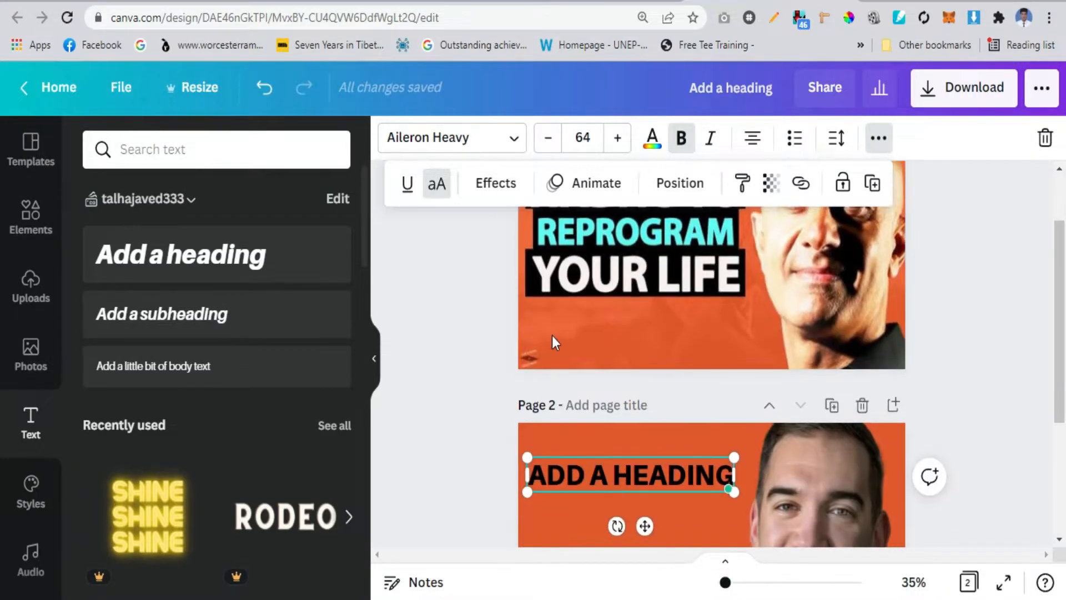
# Set the page 2 heading's font to Archivo Black
pyautogui.click(513, 139)
pyautogui.click(261, 308)
pyautogui.click(261, 346)
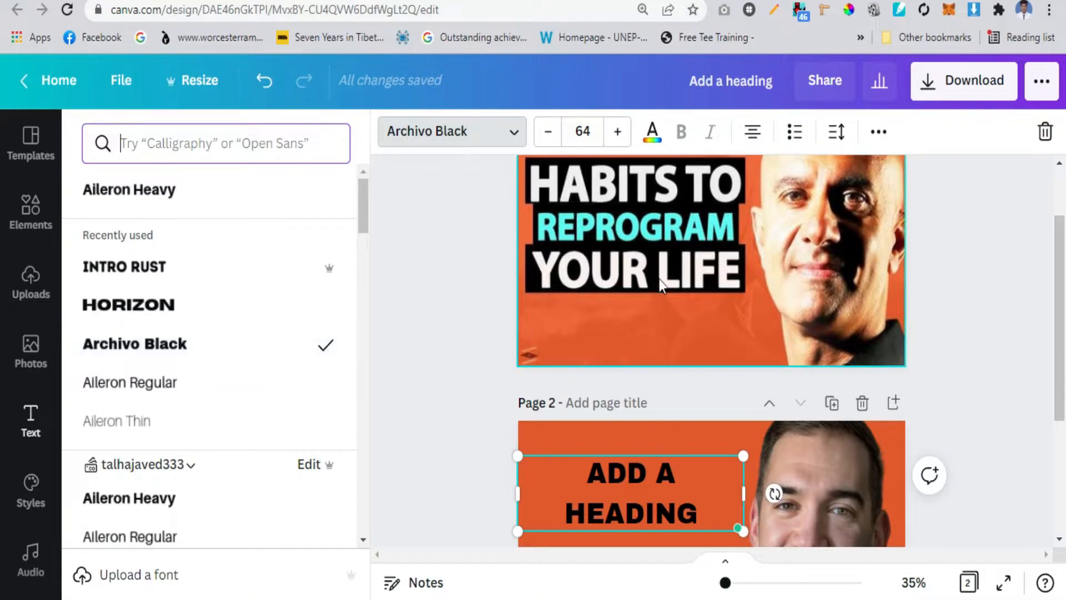
# Tighten the heading's letter spacing and line height slightly
pyautogui.click(836, 133)
pyautogui.moveTo(904, 204); pyautogui.dragTo(897, 204)
pyautogui.moveTo(930, 257); pyautogui.dragTo(916, 260)
pyautogui.scroll(-2, 630, 395)
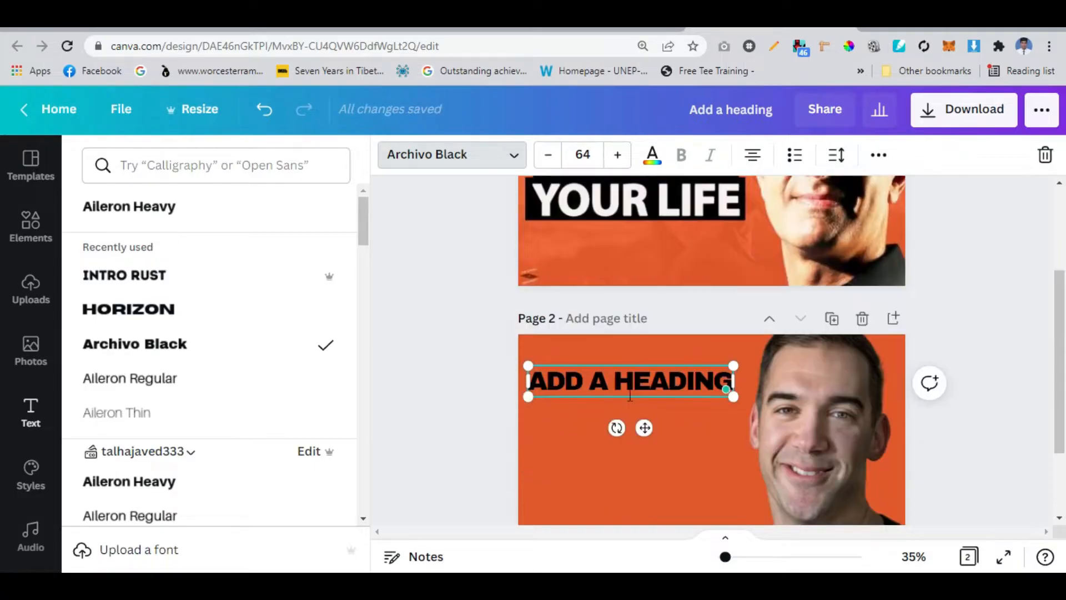
# Replace the heading text with CONSISTENT YOUTUBE BRANDING on three lines and scale it up to size 80.7, filling the space beside the portrait
pyautogui.doubleClick(632, 382)
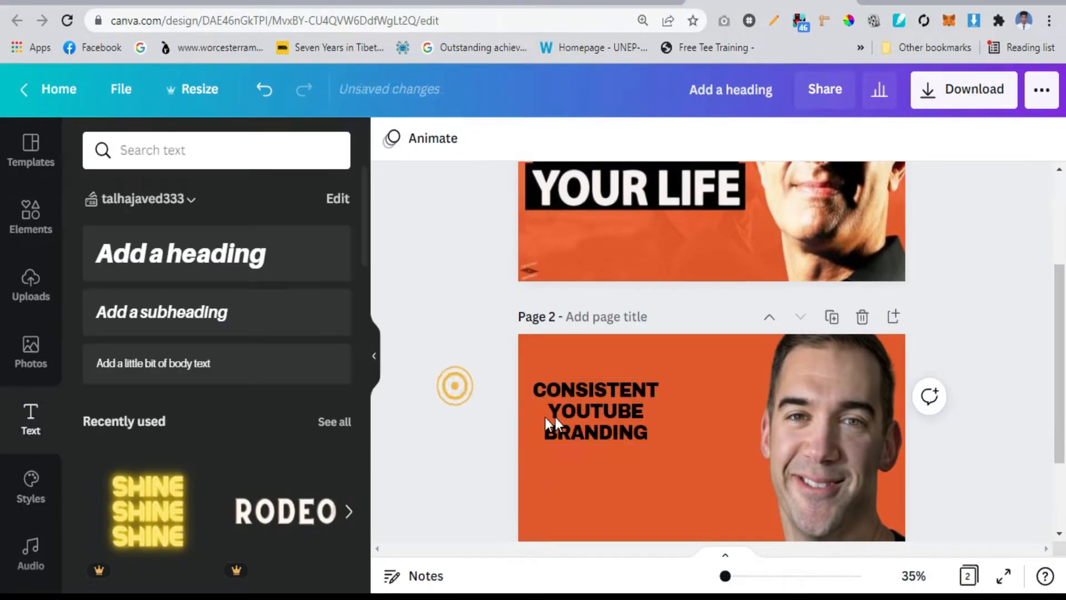
pyautogui.click(662, 438)
pyautogui.click(622, 422)
pyautogui.moveTo(658, 442); pyautogui.dragTo(756, 514)
# Colour the word CONSISTENT in the heading white
pyautogui.doubleClick(617, 383)
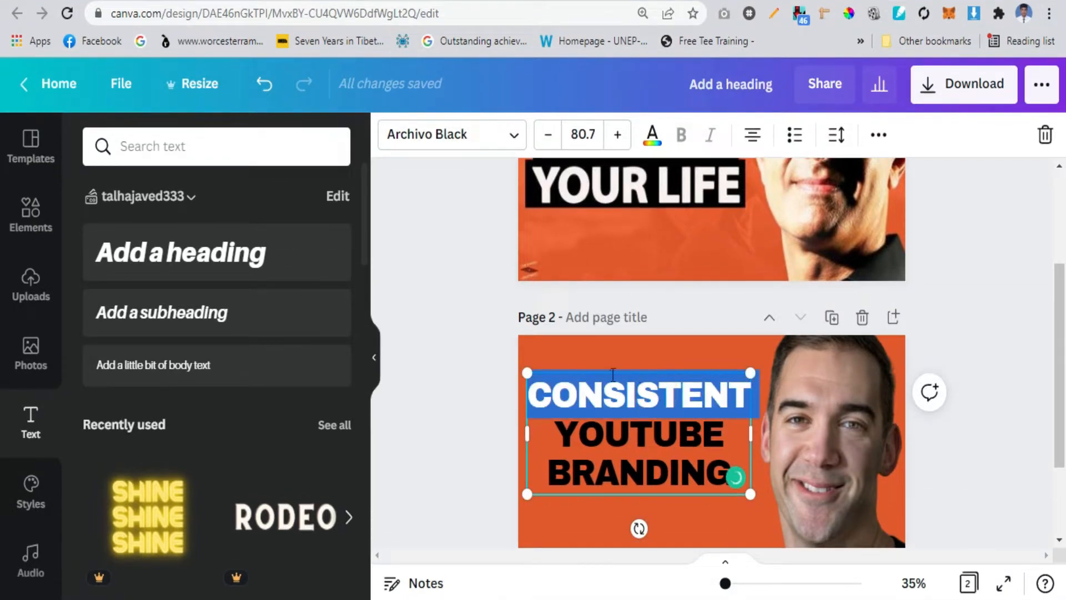
pyautogui.click(653, 136)
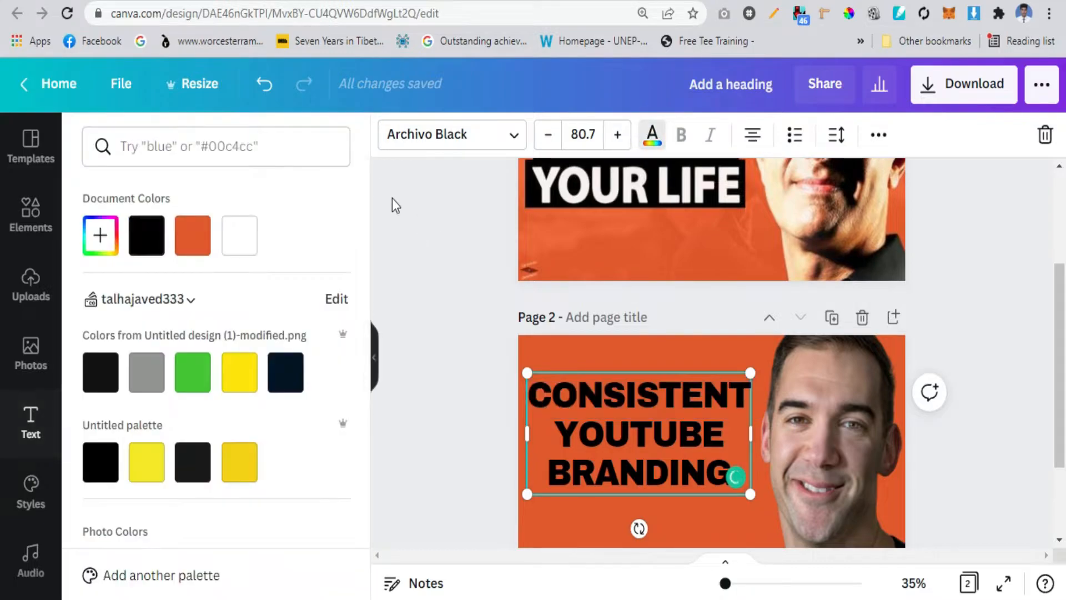
pyautogui.click(239, 235)
# Colour the word YOUTUBE with the turquoise sampled from REPROGRAM on page 1, and make BRANDING white
pyautogui.doubleClick(669, 424)
pyautogui.scroll(3, 712, 374)
pyautogui.scroll(-2, 712, 374)
pyautogui.scroll(-4, 682, 233)
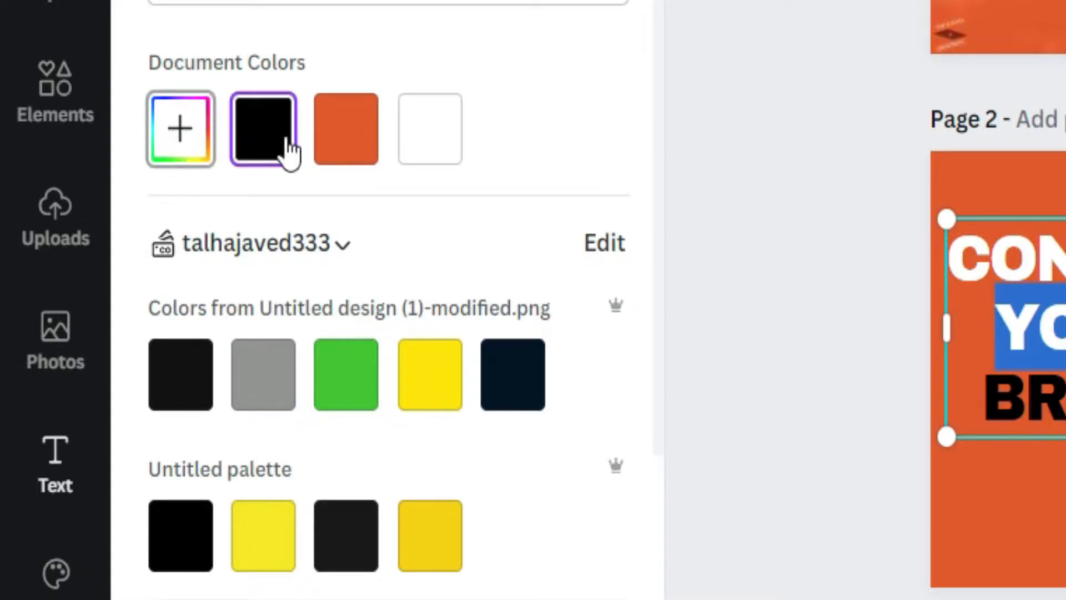
pyautogui.scroll(2, 1025, 229)
pyautogui.click(160, 136)
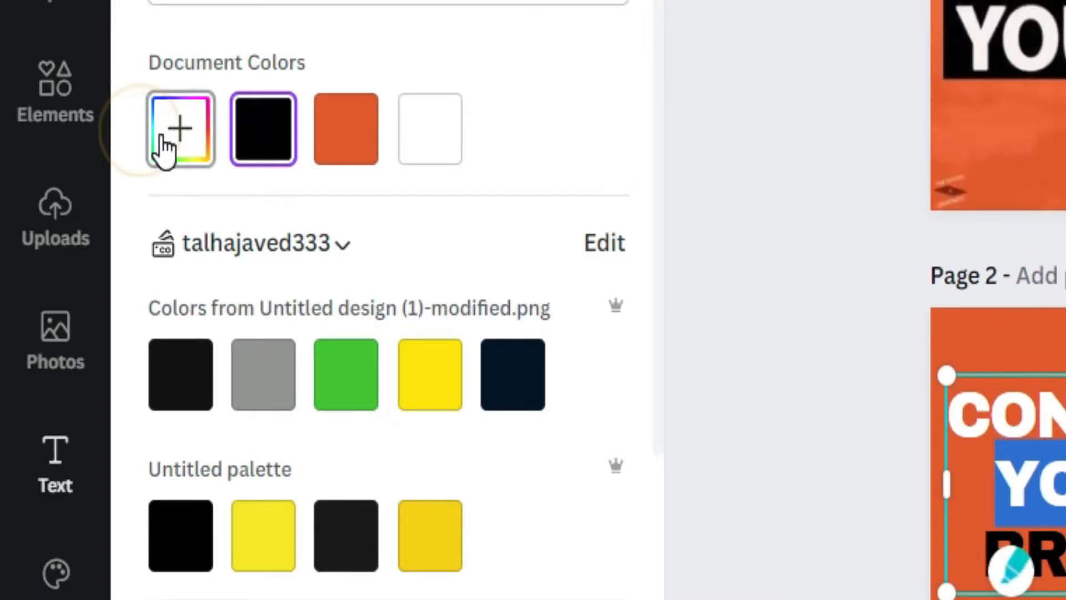
pyautogui.click(556, 479)
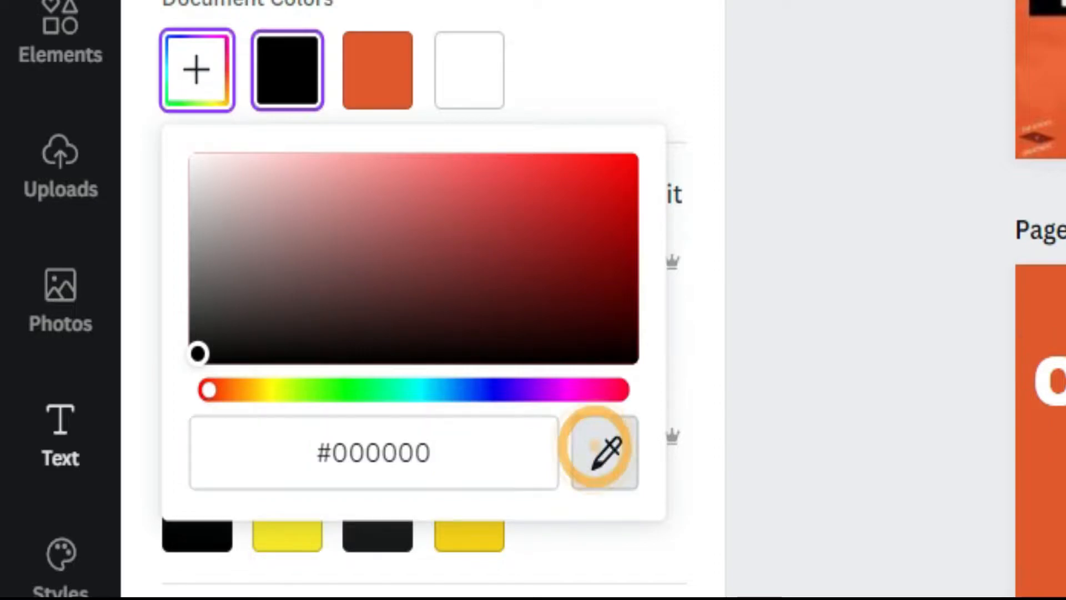
pyautogui.click(603, 232)
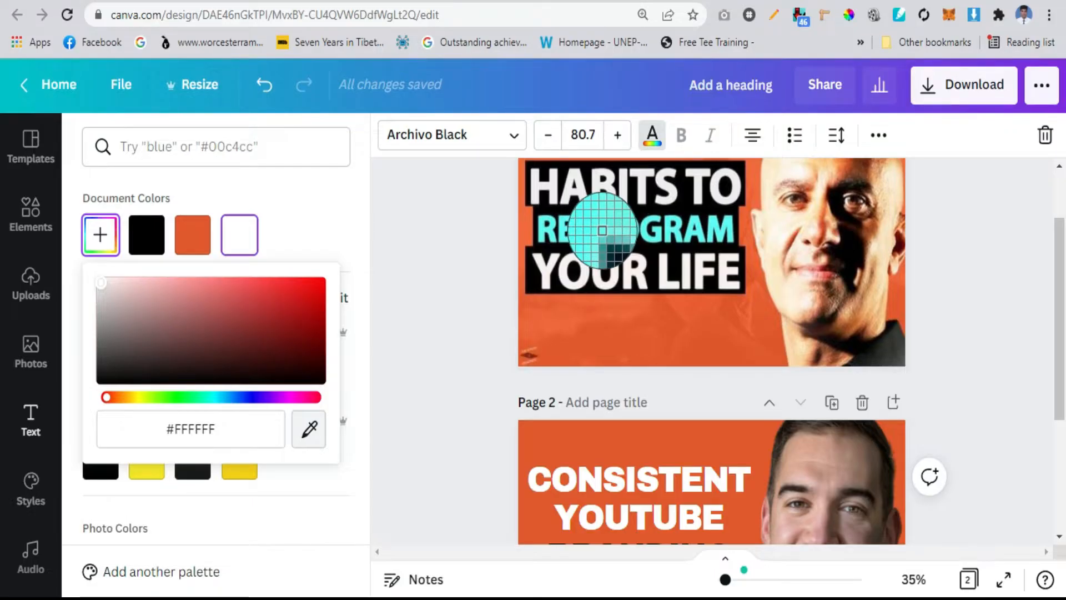
pyautogui.scroll(-2, 704, 393)
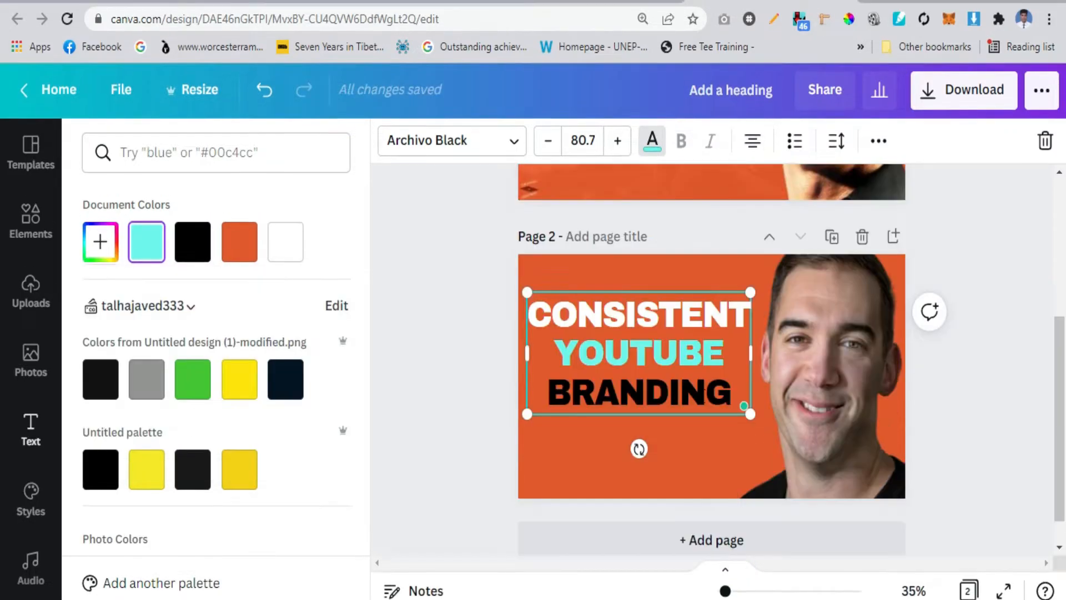
pyautogui.doubleClick(701, 394)
pyautogui.click(286, 245)
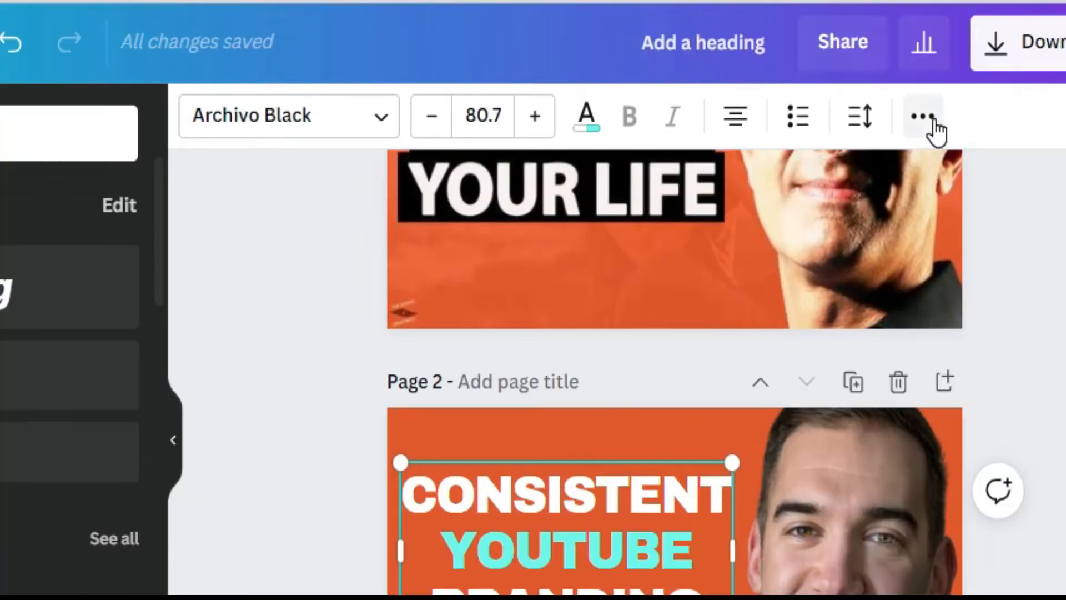
# Apply the black Background text effect to the heading, with Roundness 0 and the Spread reduced to its minimum
pyautogui.click(879, 137)
pyautogui.click(493, 183)
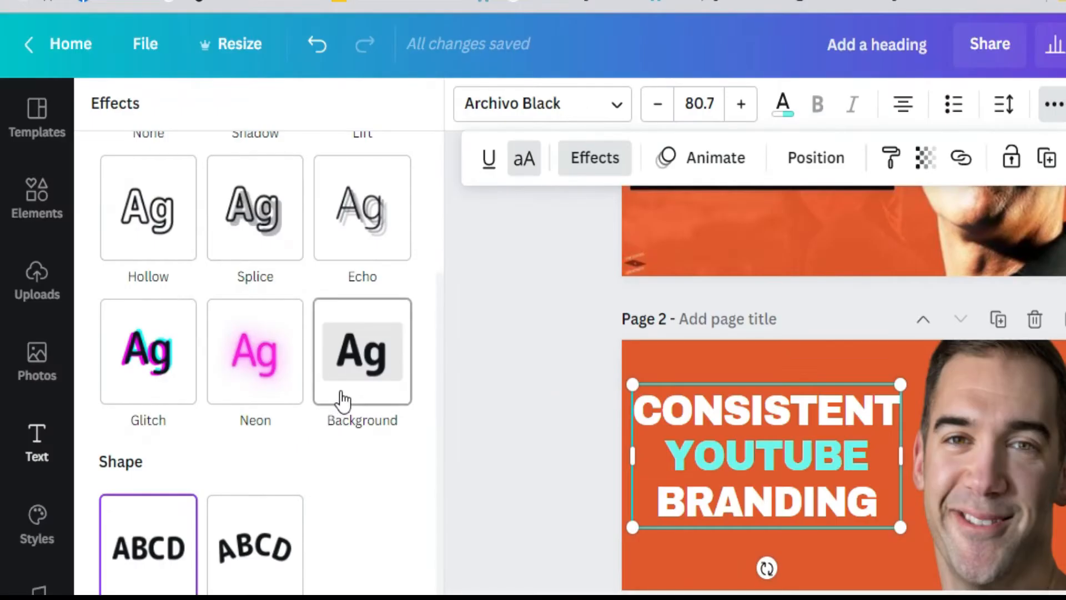
pyautogui.click(346, 390)
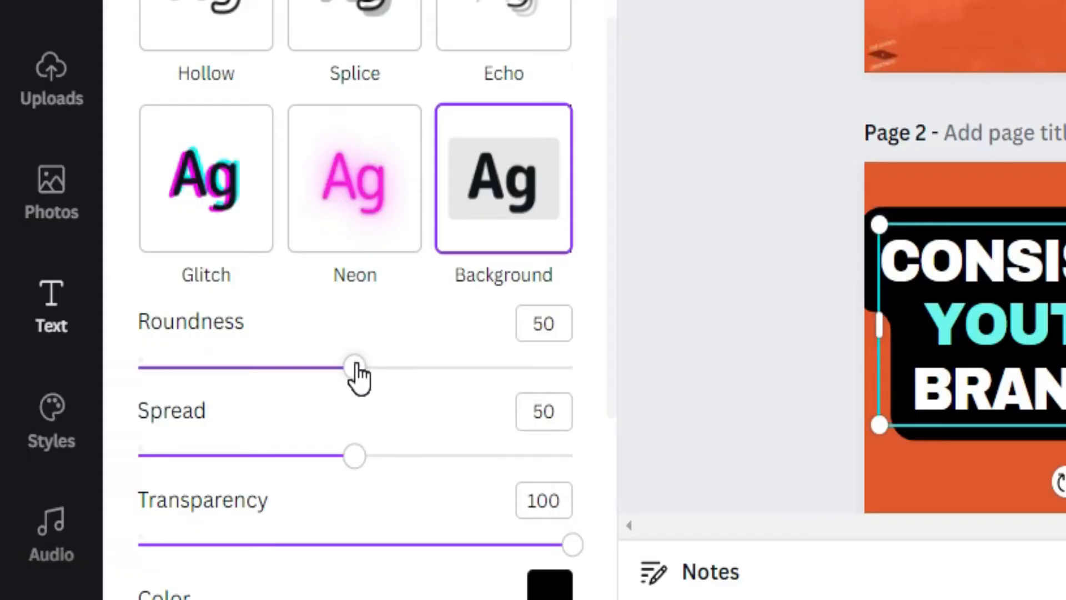
pyautogui.moveTo(213, 460); pyautogui.dragTo(345, 473)
pyautogui.moveTo(577, 403); pyautogui.dragTo(137, 389)
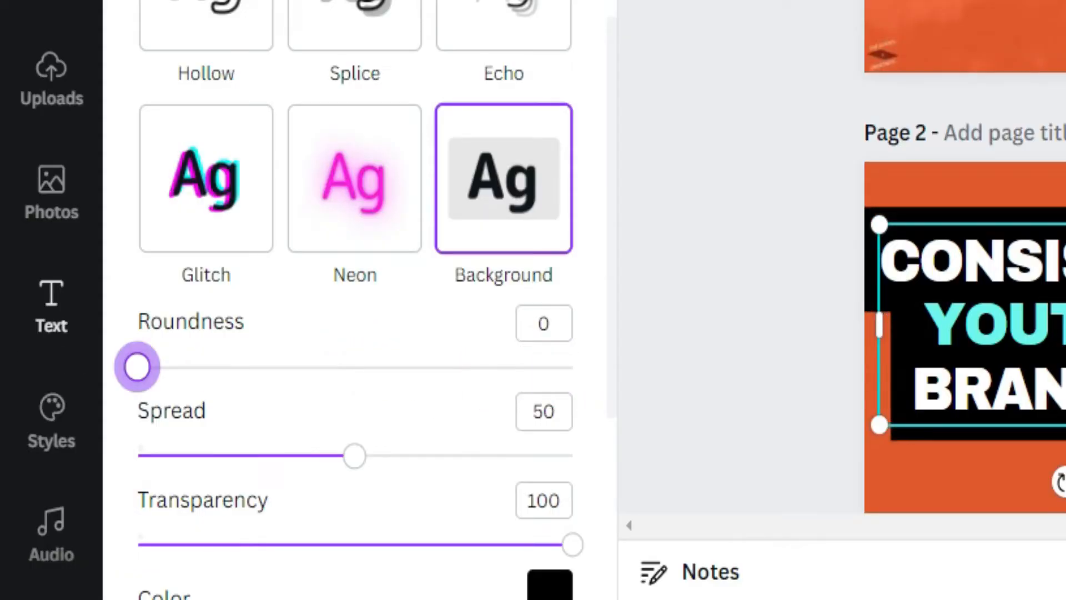
pyautogui.scroll(-3, 411, 412)
pyautogui.moveTo(352, 318); pyautogui.dragTo(25, 319)
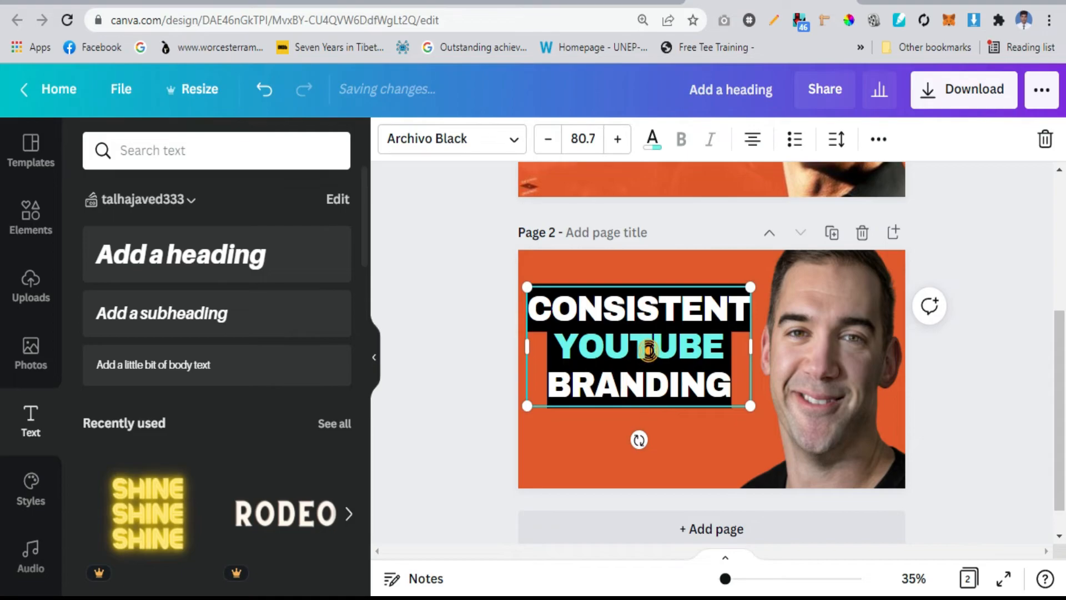
# Make the word YOUTUBE slightly smaller than the other lines and enlarge the whole text box to the portrait's edge
pyautogui.doubleClick(457, 279)
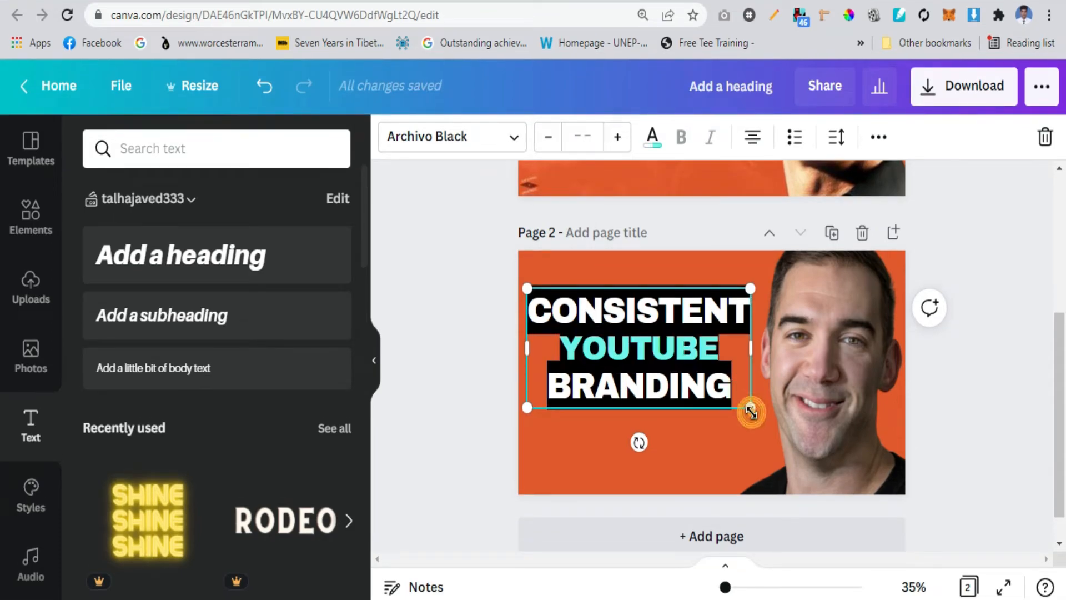
pyautogui.moveTo(750, 413); pyautogui.dragTo(764, 415)
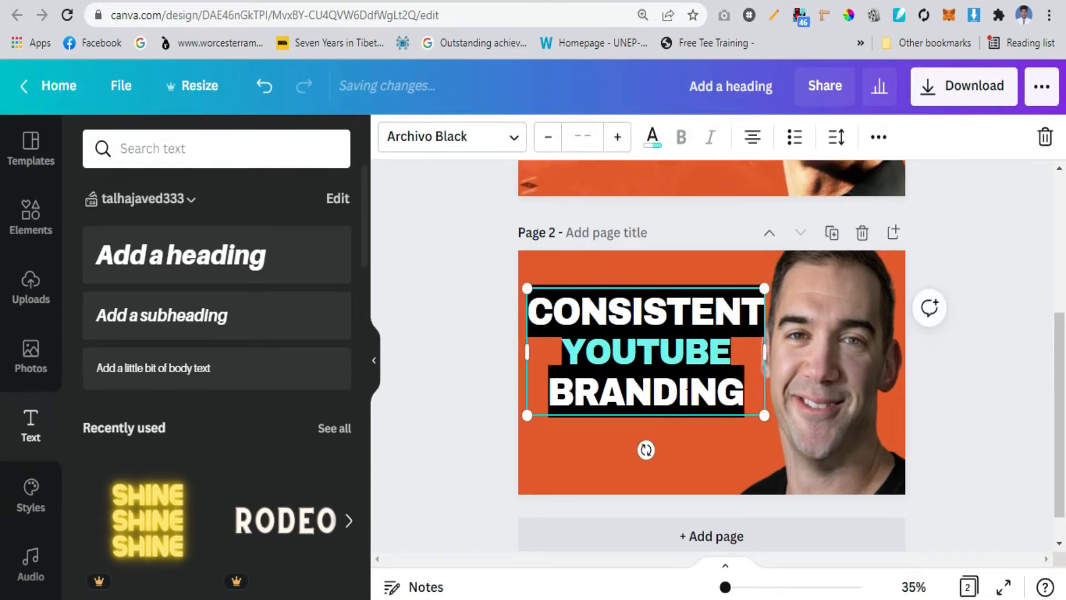
pyautogui.scroll(5, 649, 324)
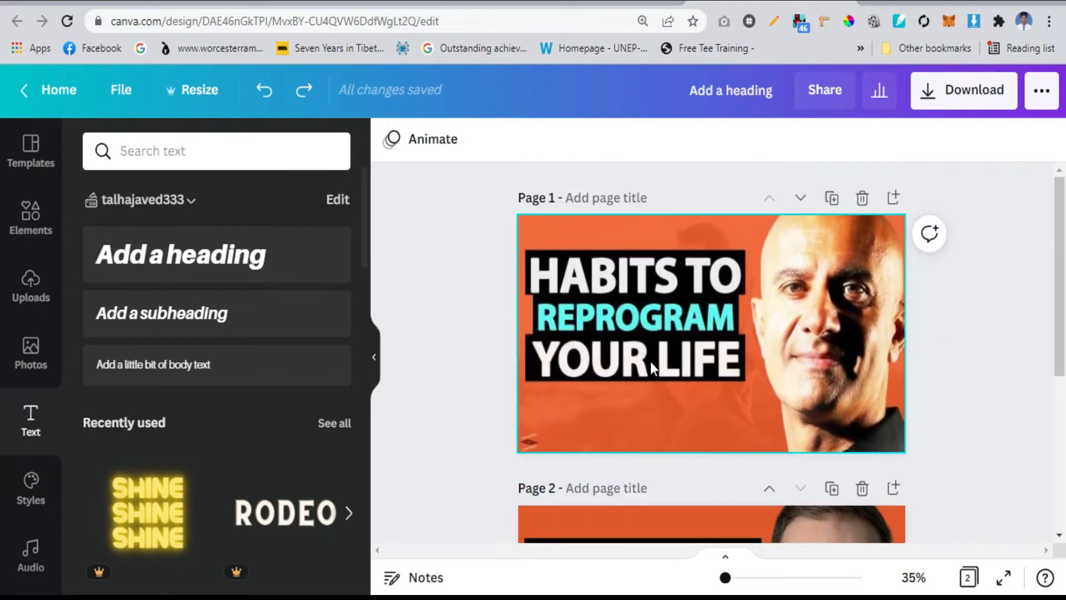
pyautogui.scroll(-4, 656, 363)
# Change the heading's font to the uploaded Futura Maxi CG Bold and enlarge the text box to 752 by 385
pyautogui.click(644, 409)
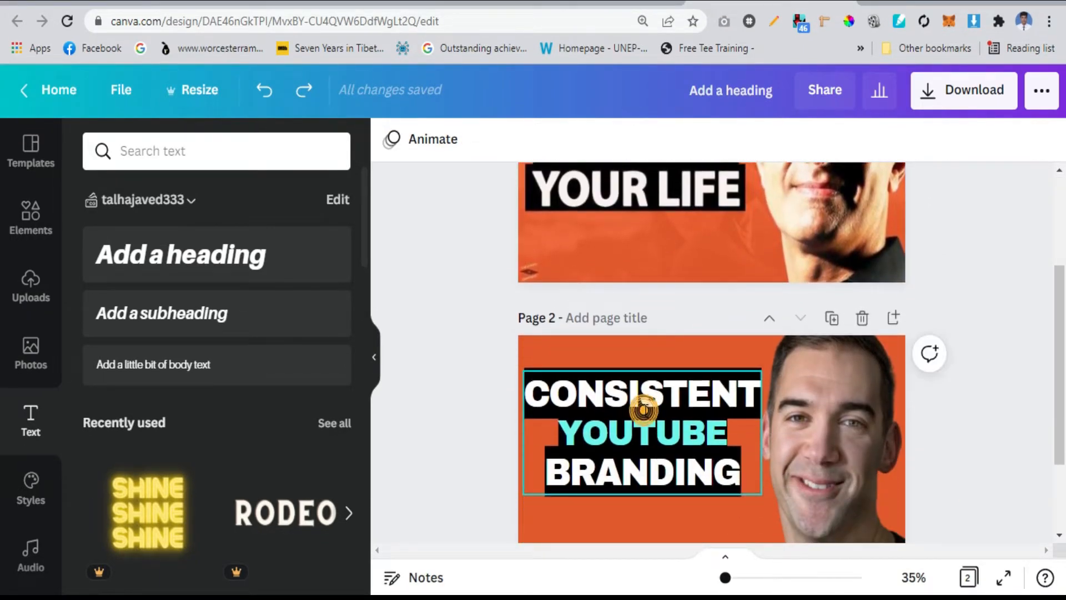
pyautogui.click(495, 138)
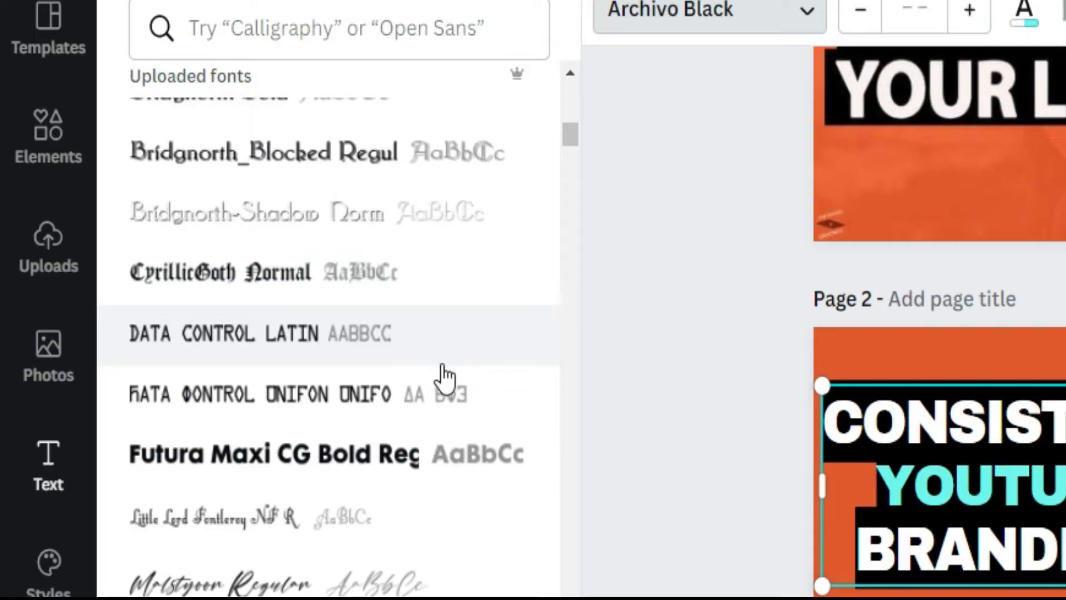
pyautogui.click(418, 466)
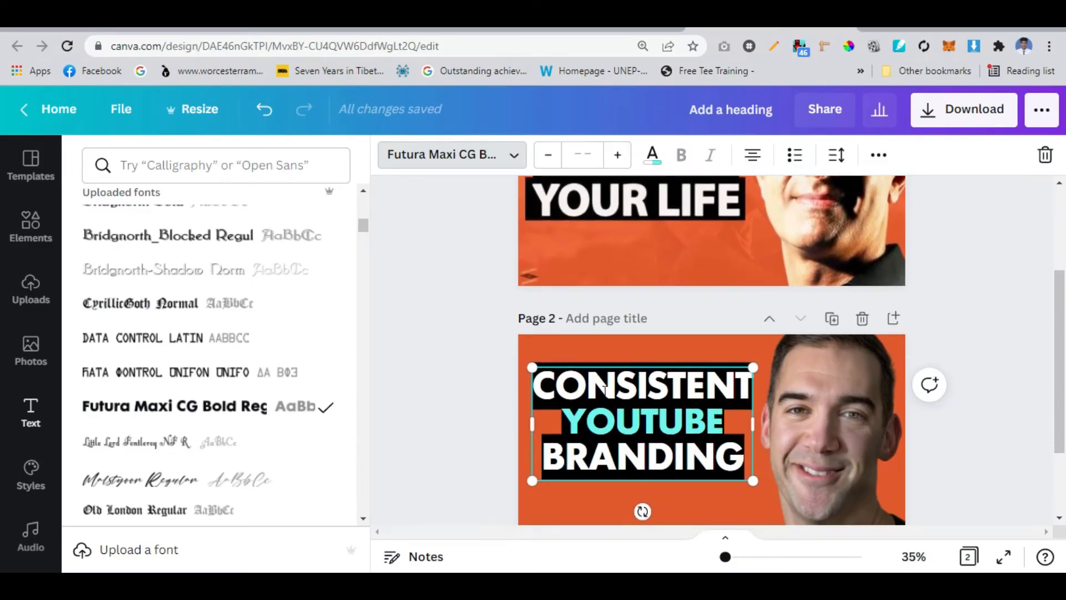
pyautogui.scroll(3, 611, 385)
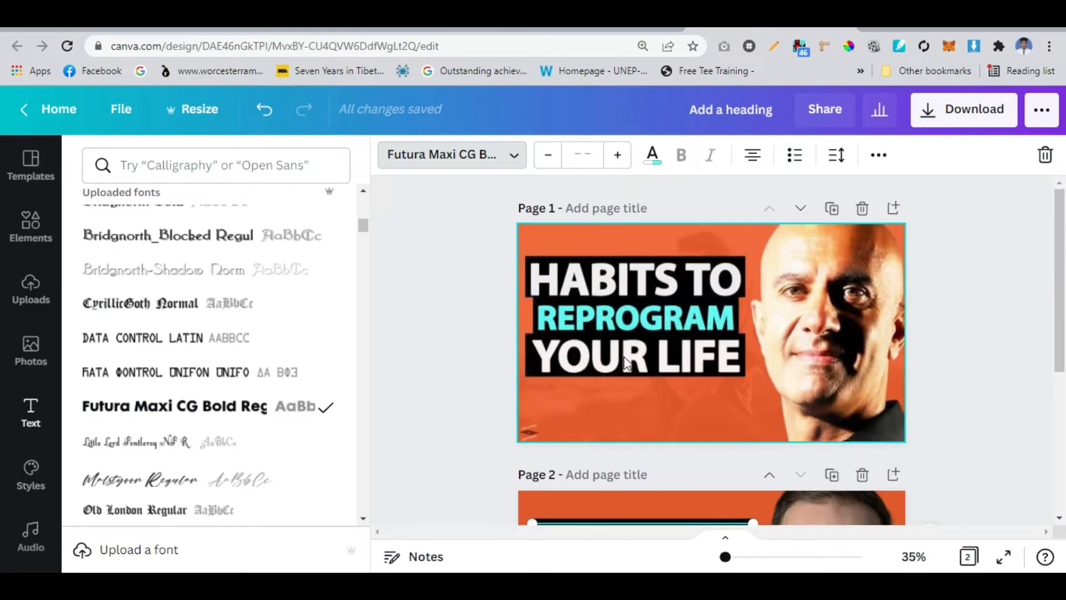
pyautogui.scroll(-3, 622, 383)
pyautogui.moveTo(532, 481)
pyautogui.mouseDown()
pyautogui.moveTo(516, 488)
pyautogui.moveTo(525, 484)
pyautogui.mouseUp()
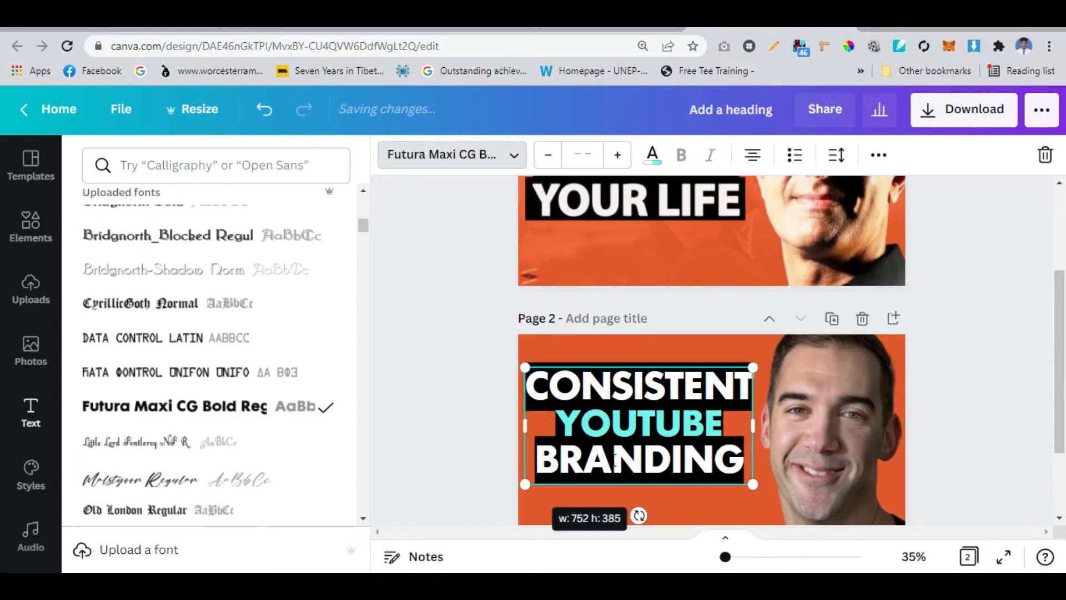
pyautogui.click(245, 381)
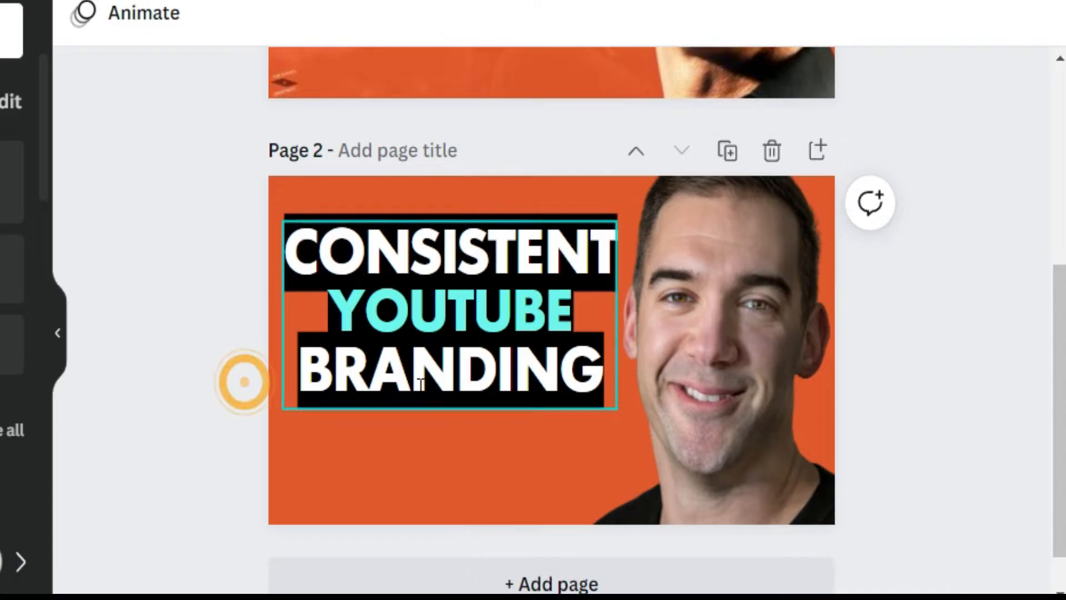
# Lower the portrait's Shadows adjustment to -100 for darker shading like the face on page 1
pyautogui.scroll(5, 533, 381)
pyautogui.scroll(-5, 547, 392)
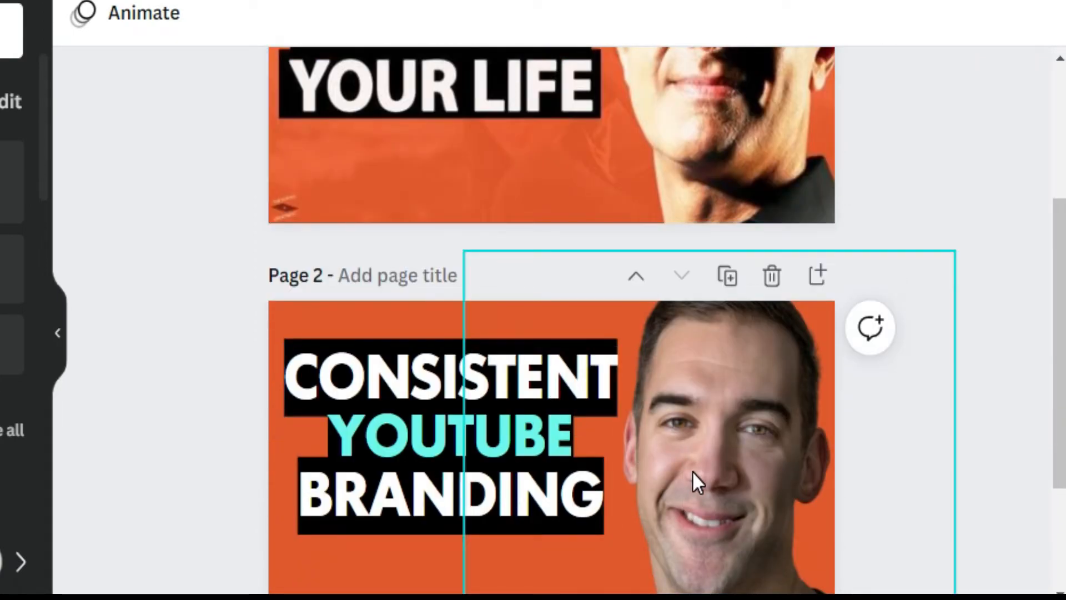
pyautogui.scroll(5, 692, 471)
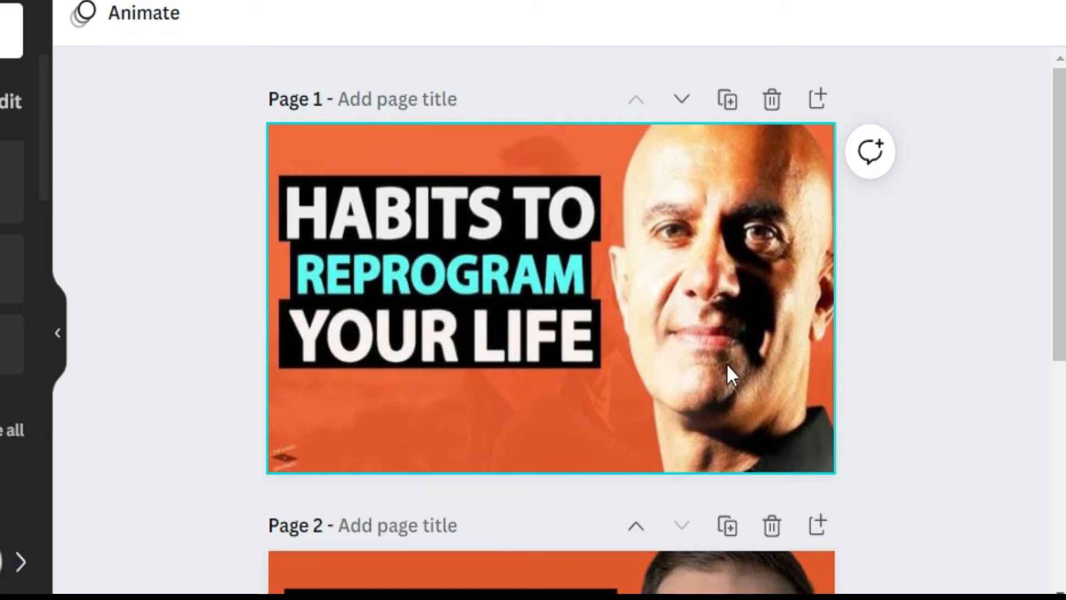
pyautogui.scroll(-8, 728, 419)
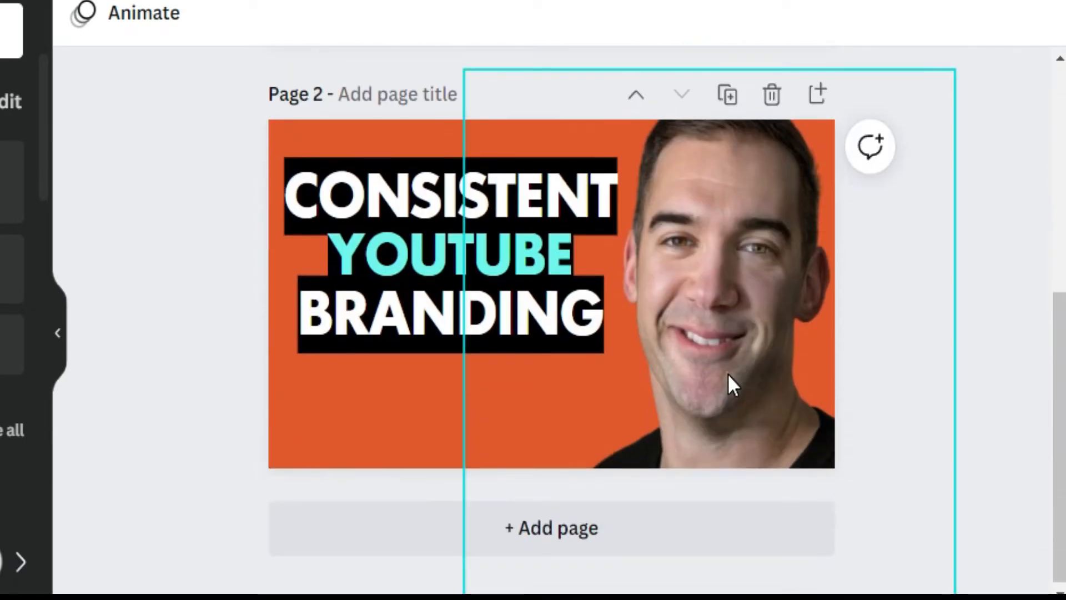
pyautogui.click(728, 376)
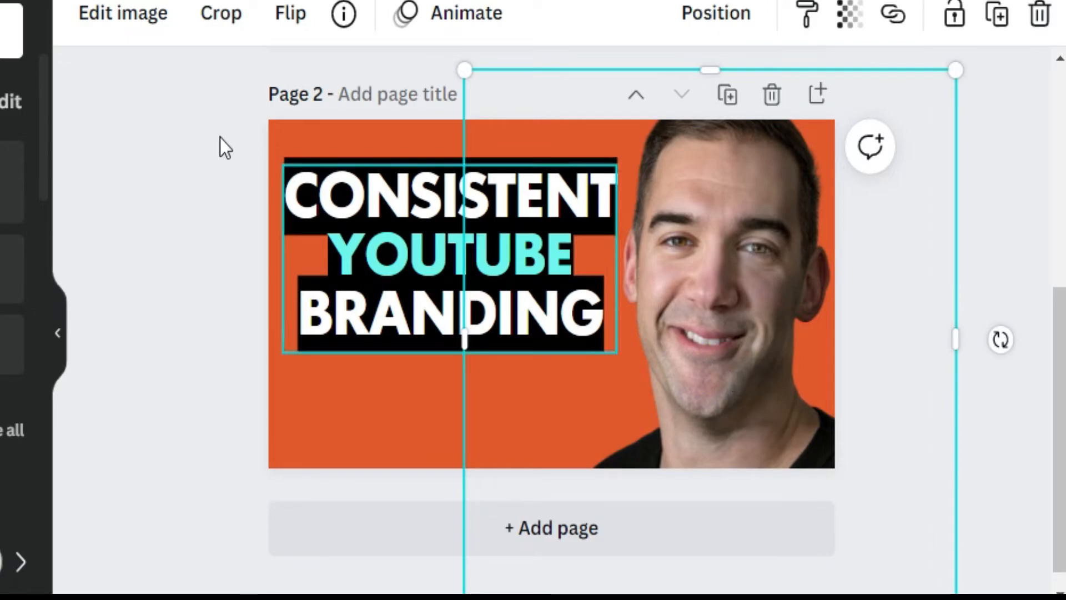
pyautogui.click(134, 20)
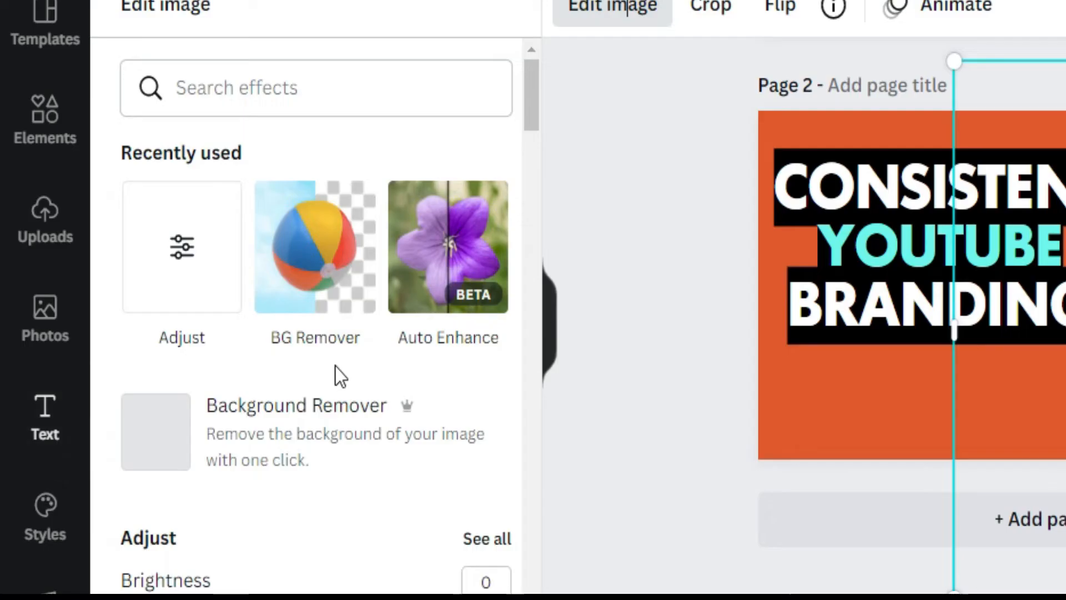
pyautogui.scroll(-2, 191, 174)
pyautogui.click(183, 167)
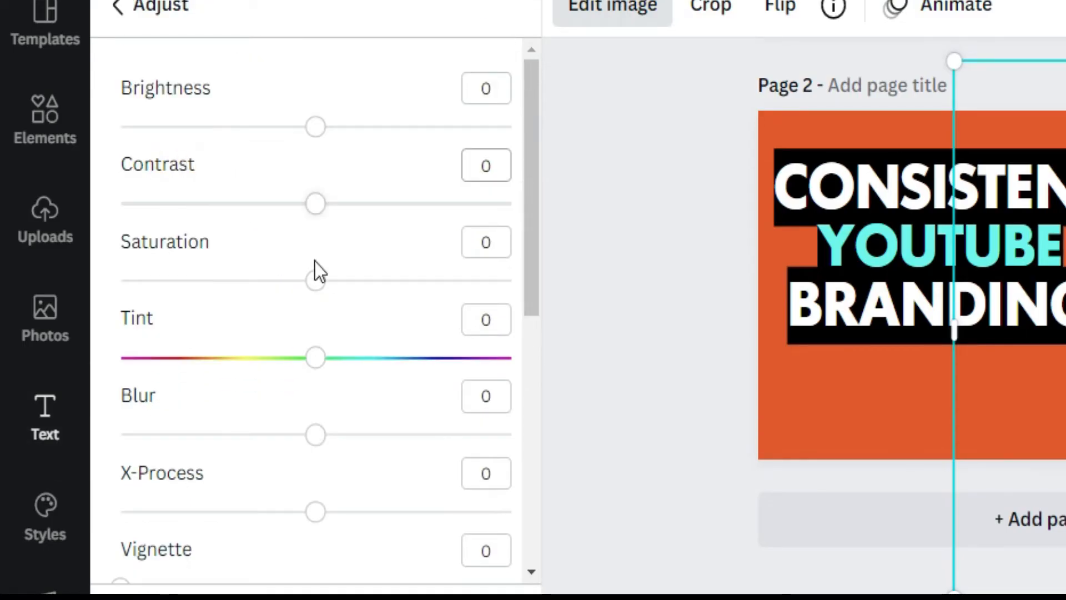
pyautogui.scroll(-9, 304, 252)
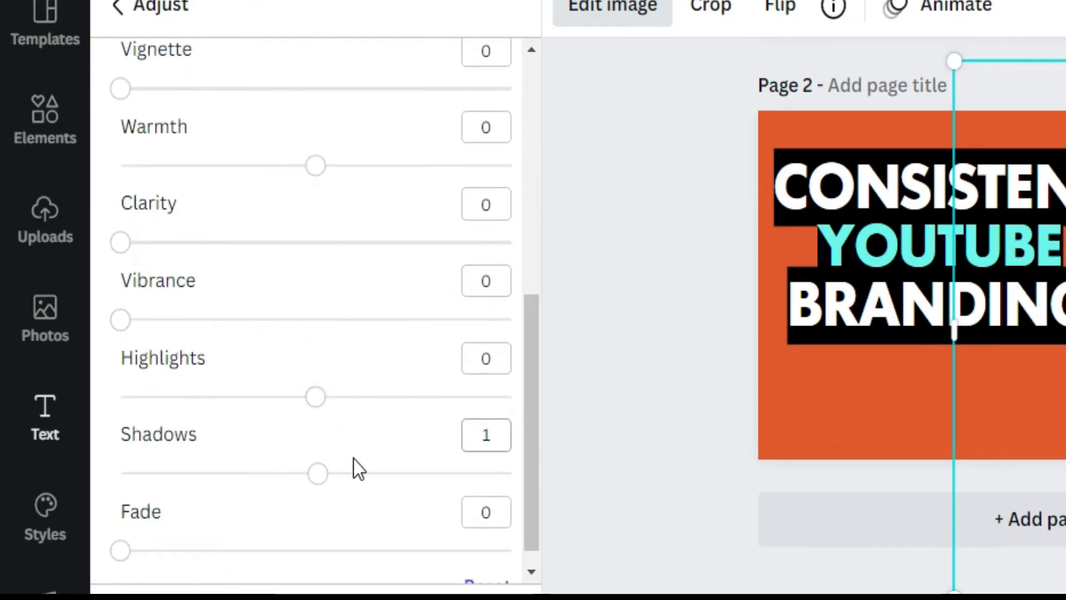
pyautogui.moveTo(325, 471); pyautogui.dragTo(144, 446)
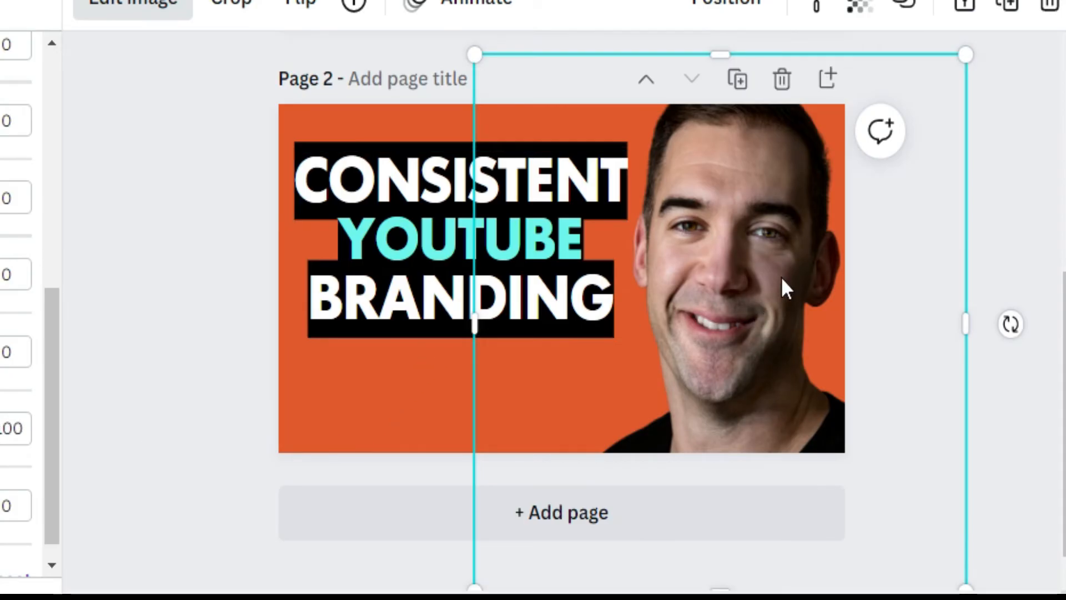
# Compare the portrait shading and text layout of page 2 with the reference thumbnail on page 1
pyautogui.scroll(5, 742, 306)
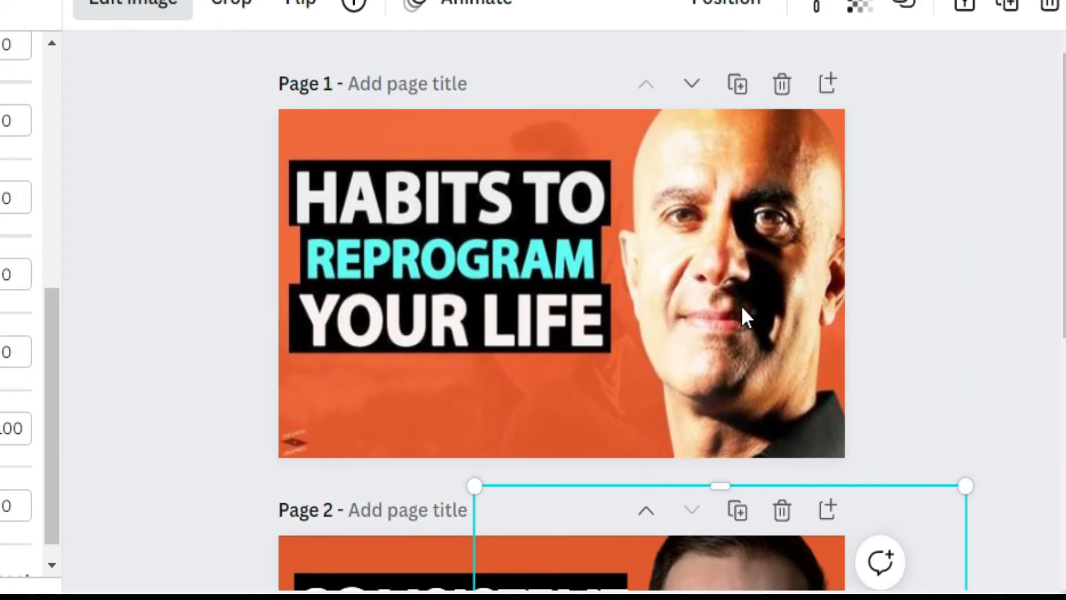
pyautogui.scroll(-5, 685, 238)
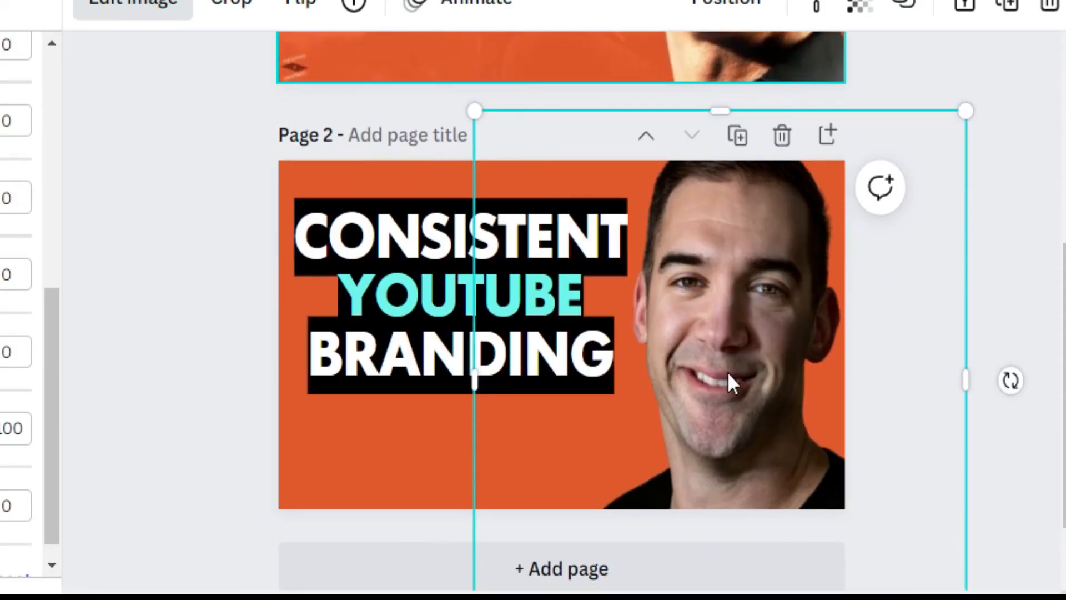
pyautogui.click(271, 358)
pyautogui.scroll(5, 554, 352)
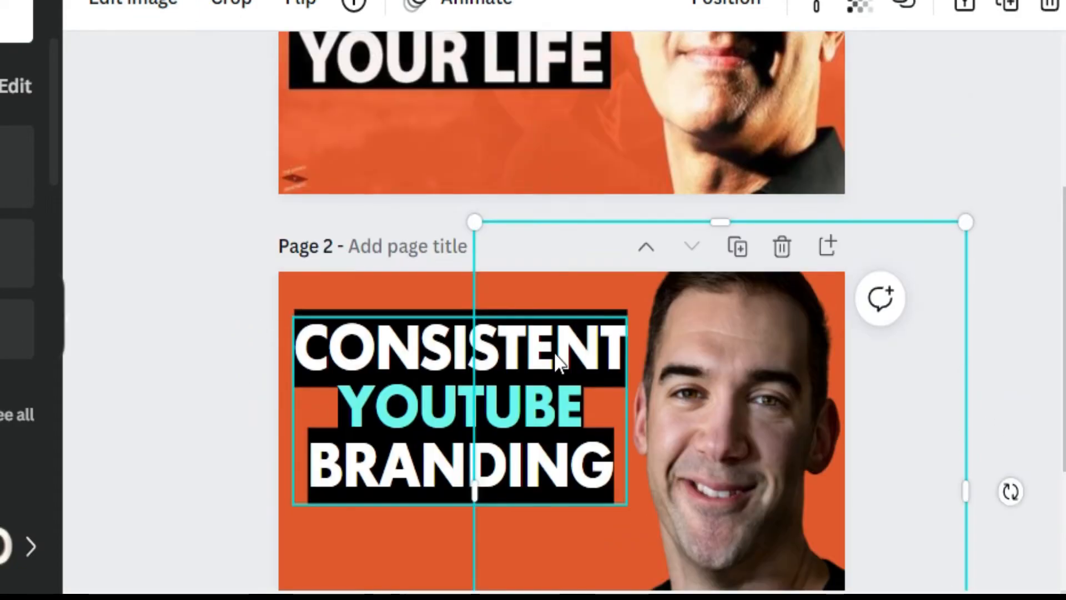
pyautogui.scroll(-3, 651, 334)
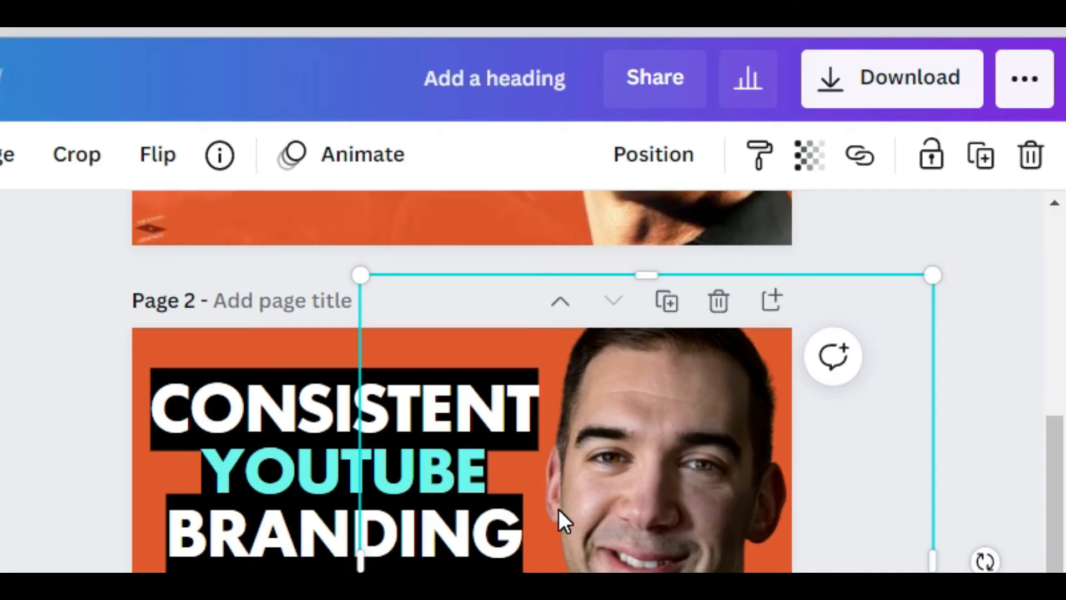